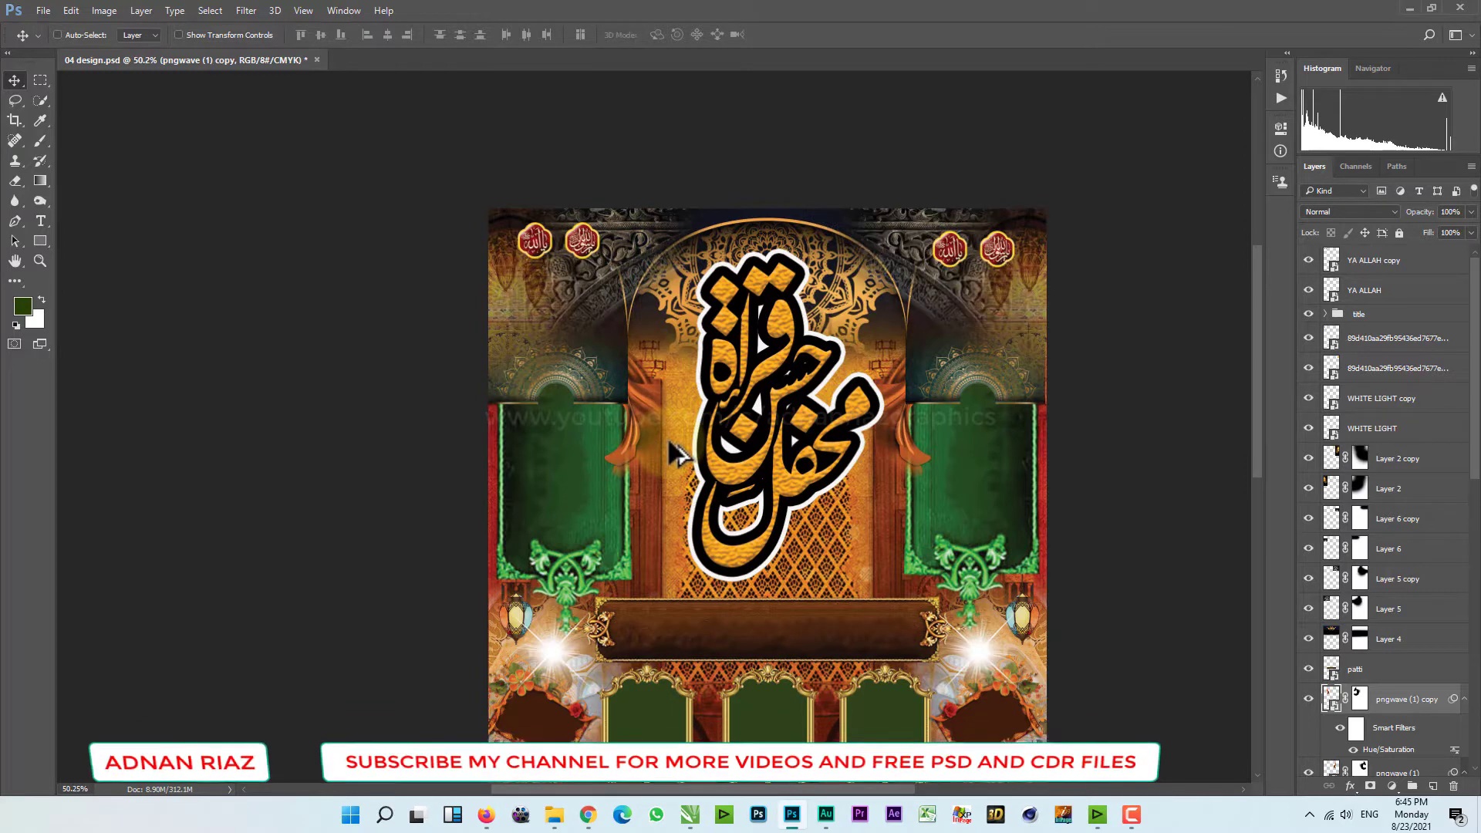
# - Undo the moves of the round YA ALLAH badges at the poster's upper corners
pyautogui.hotkey('ctrl', 'alt', 'z')
pyautogui.hotkey('ctrl', 'alt', 'z')
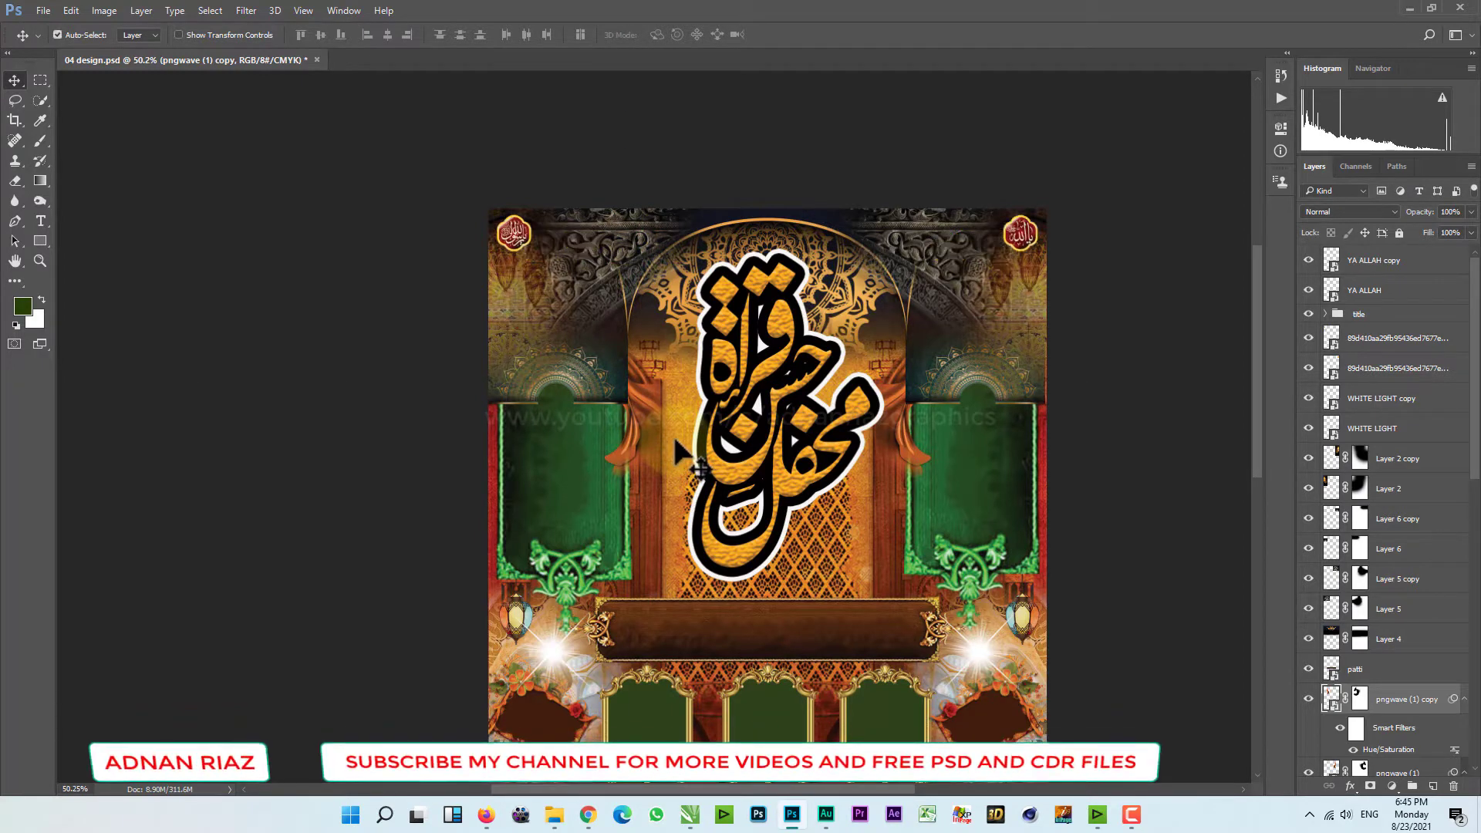
# - Try moving the green side panels and the patterned background image, and undo these moves
pyautogui.moveTo(732, 413); pyautogui.dragTo(731, 298)
pyautogui.moveTo(959, 377); pyautogui.dragTo(500, 249)
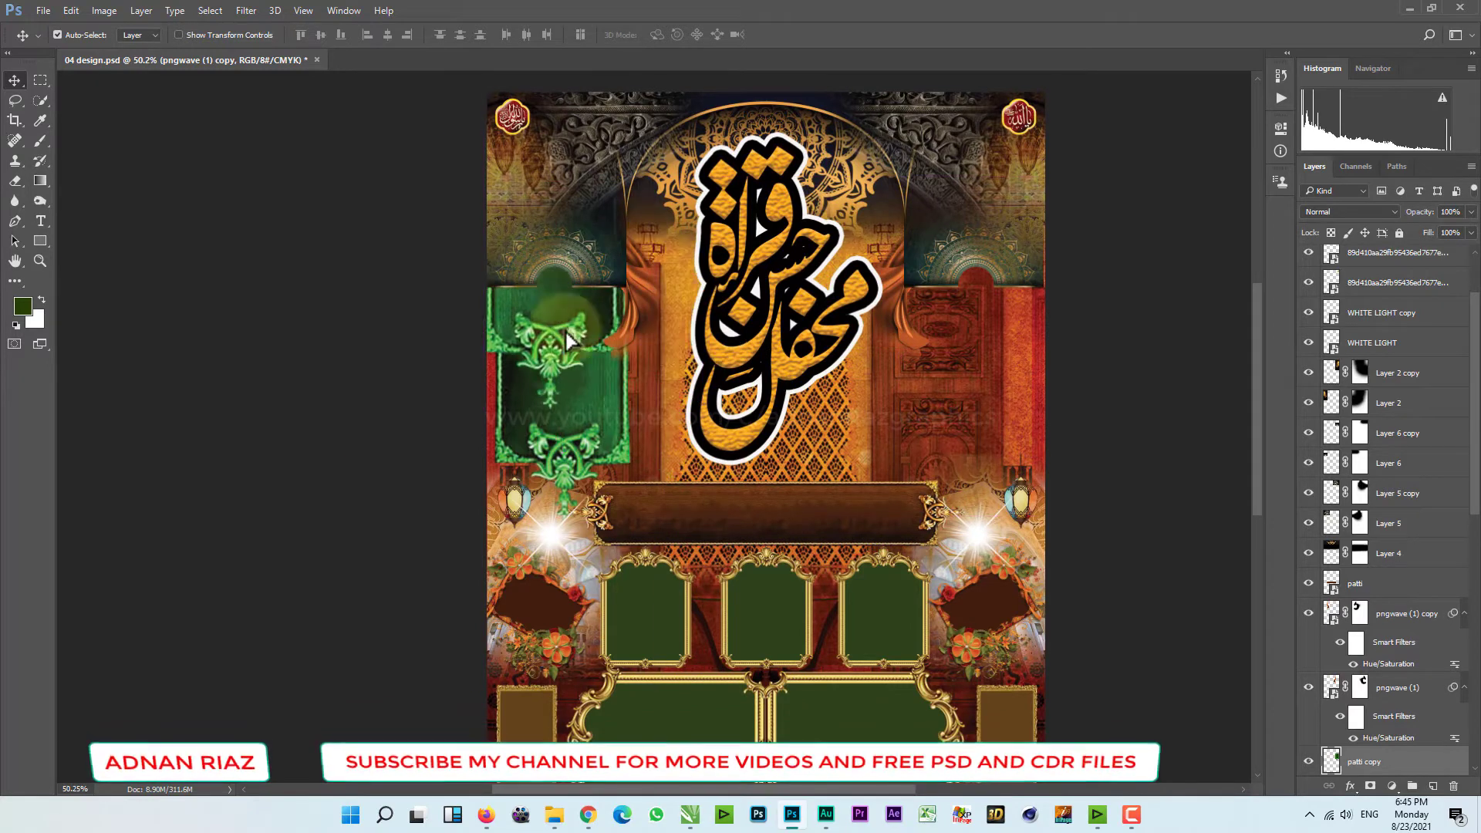
pyautogui.moveTo(591, 375); pyautogui.dragTo(578, 264)
pyautogui.click(655, 404)
pyautogui.moveTo(659, 412); pyautogui.dragTo(758, 429)
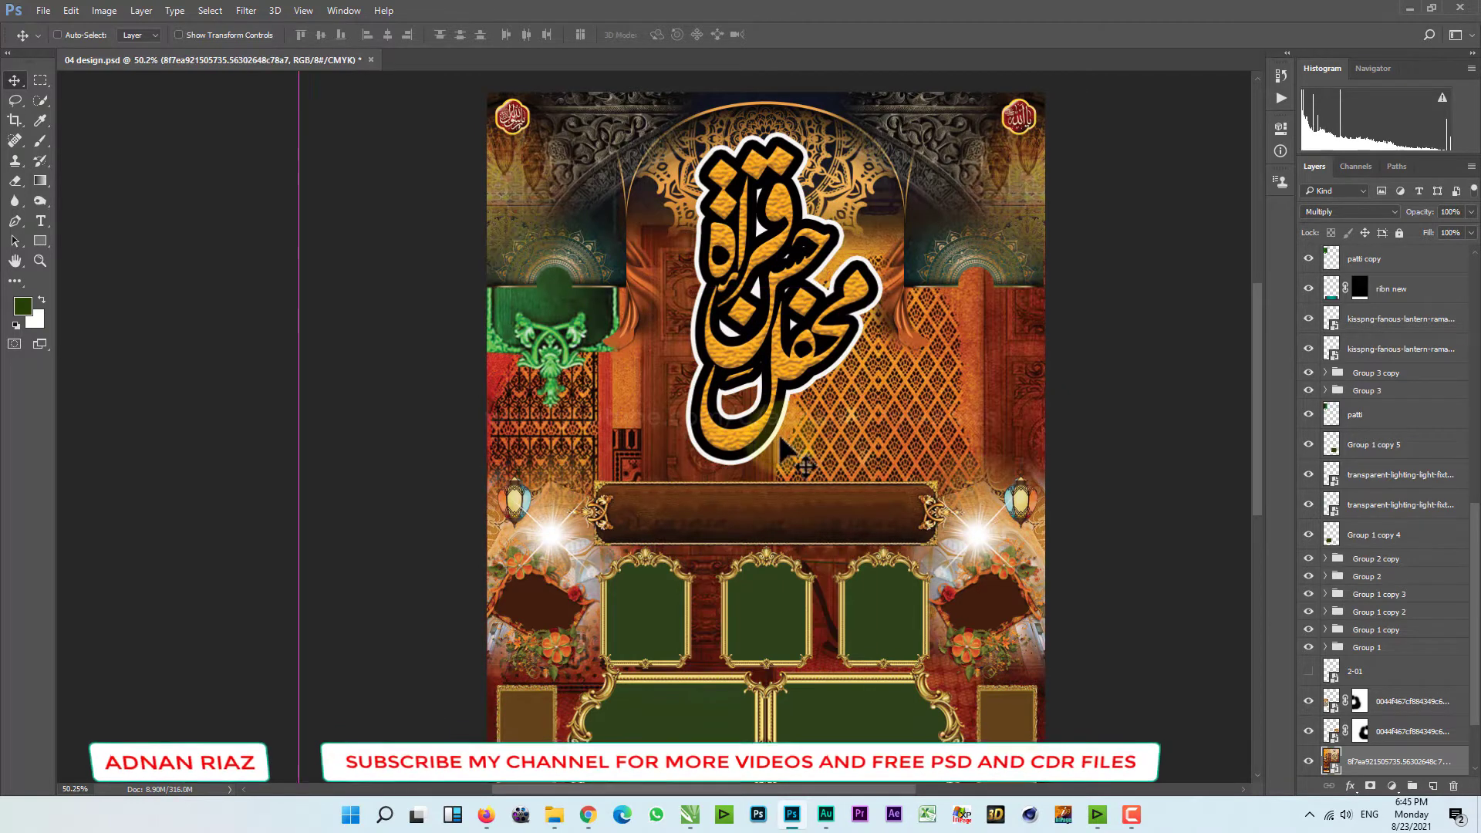
pyautogui.hotkey('ctrl', 'alt', 'z')
pyautogui.hotkey('ctrl', 'alt', 'z')
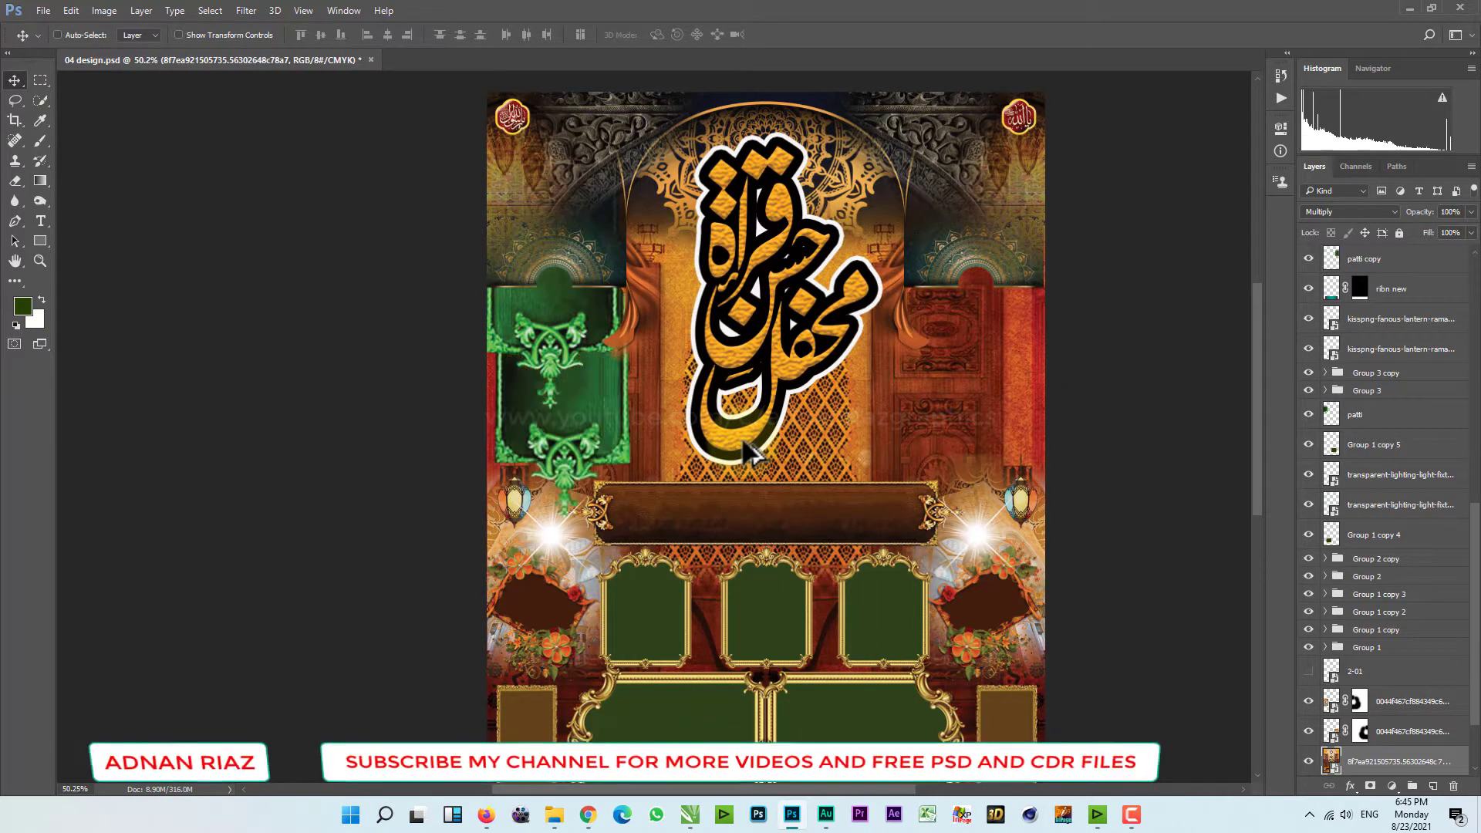
pyautogui.hotkey('ctrl', 'alt', 'z')
# - Move the two white light flares onto the green panels and the hanging lanterns in beside the calligraphy
pyautogui.moveTo(823, 515); pyautogui.dragTo(831, 389)
pyautogui.moveTo(992, 421); pyautogui.dragTo(968, 245)
pyautogui.moveTo(569, 428); pyautogui.dragTo(673, 199)
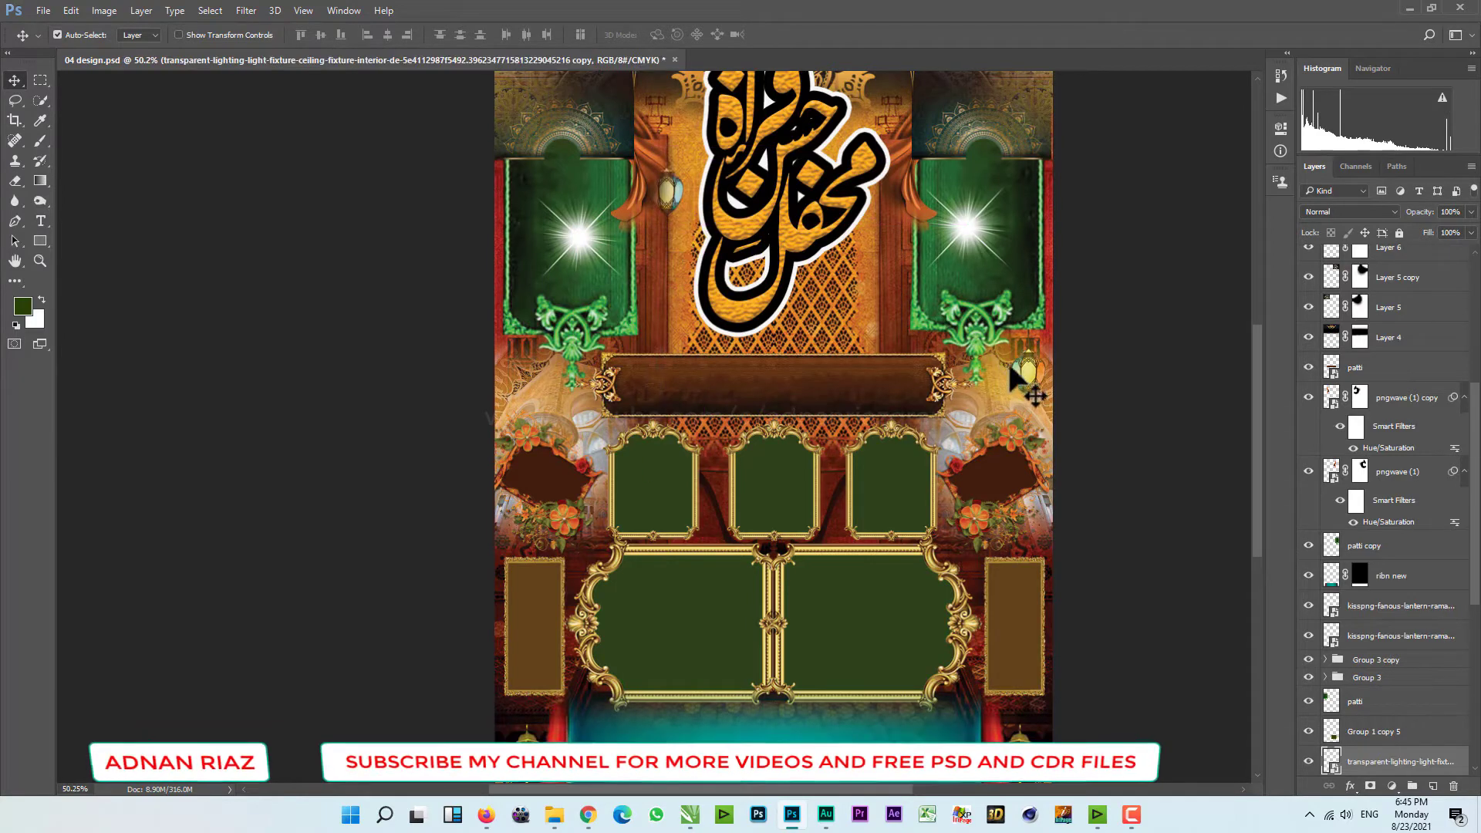
pyautogui.moveTo(1013, 378); pyautogui.dragTo(663, 202)
# - Move the brown banner upward and pull apart the green fills and gold borders of the three small arched frames
pyautogui.moveTo(662, 489); pyautogui.dragTo(688, 375)
pyautogui.moveTo(771, 481); pyautogui.dragTo(765, 356)
pyautogui.moveTo(871, 467); pyautogui.dragTo(850, 350)
pyautogui.moveTo(781, 465); pyautogui.dragTo(571, 384)
pyautogui.moveTo(696, 467); pyautogui.dragTo(619, 372)
pyautogui.moveTo(795, 422); pyautogui.dragTo(851, 311)
pyautogui.moveTo(888, 444); pyautogui.dragTo(945, 355)
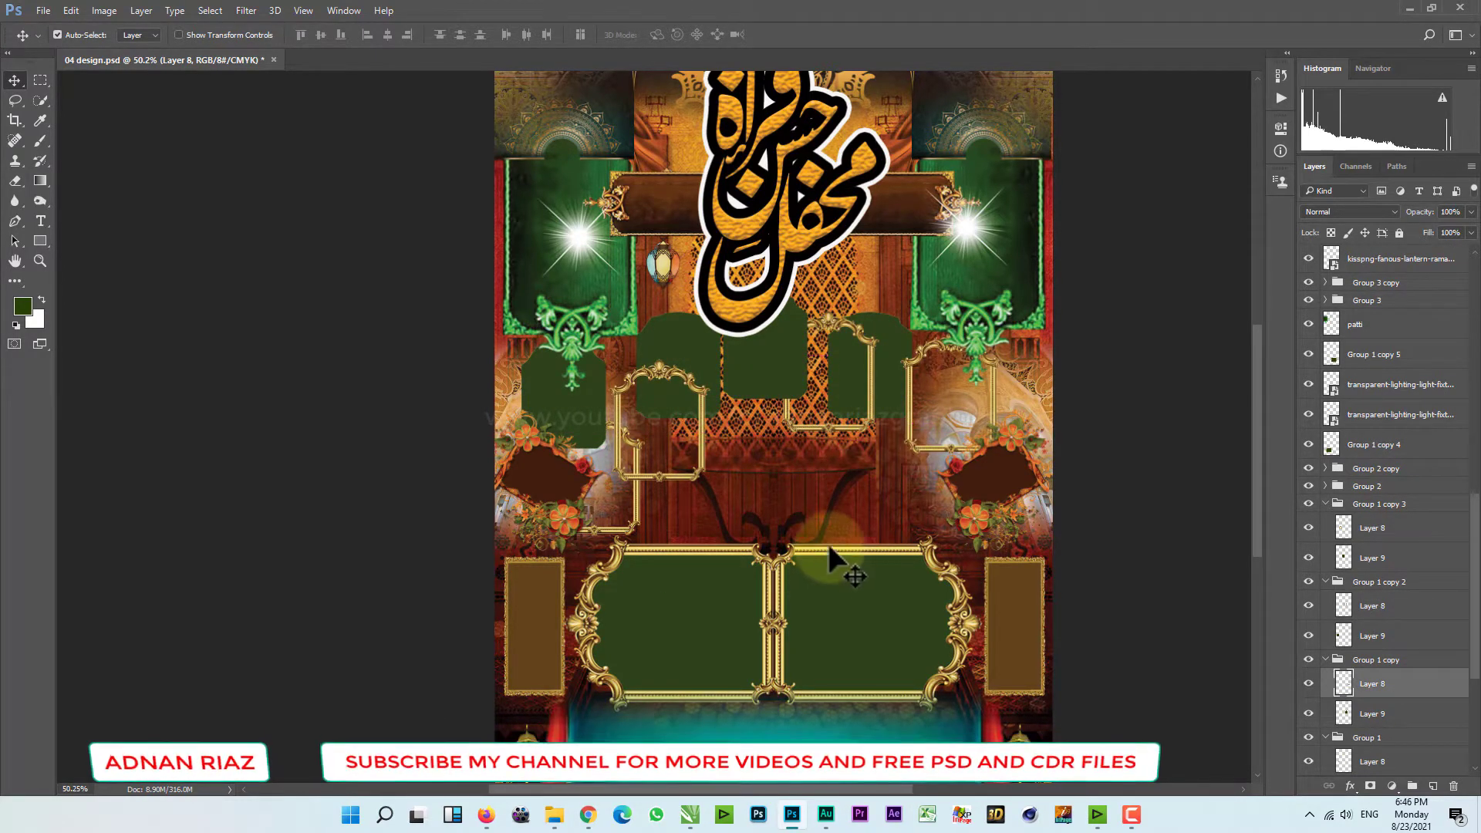
# - Shift the two large ornate frames upward and separate the brown fills and gold borders of the narrow side frames
pyautogui.moveTo(830, 549); pyautogui.dragTo(800, 424)
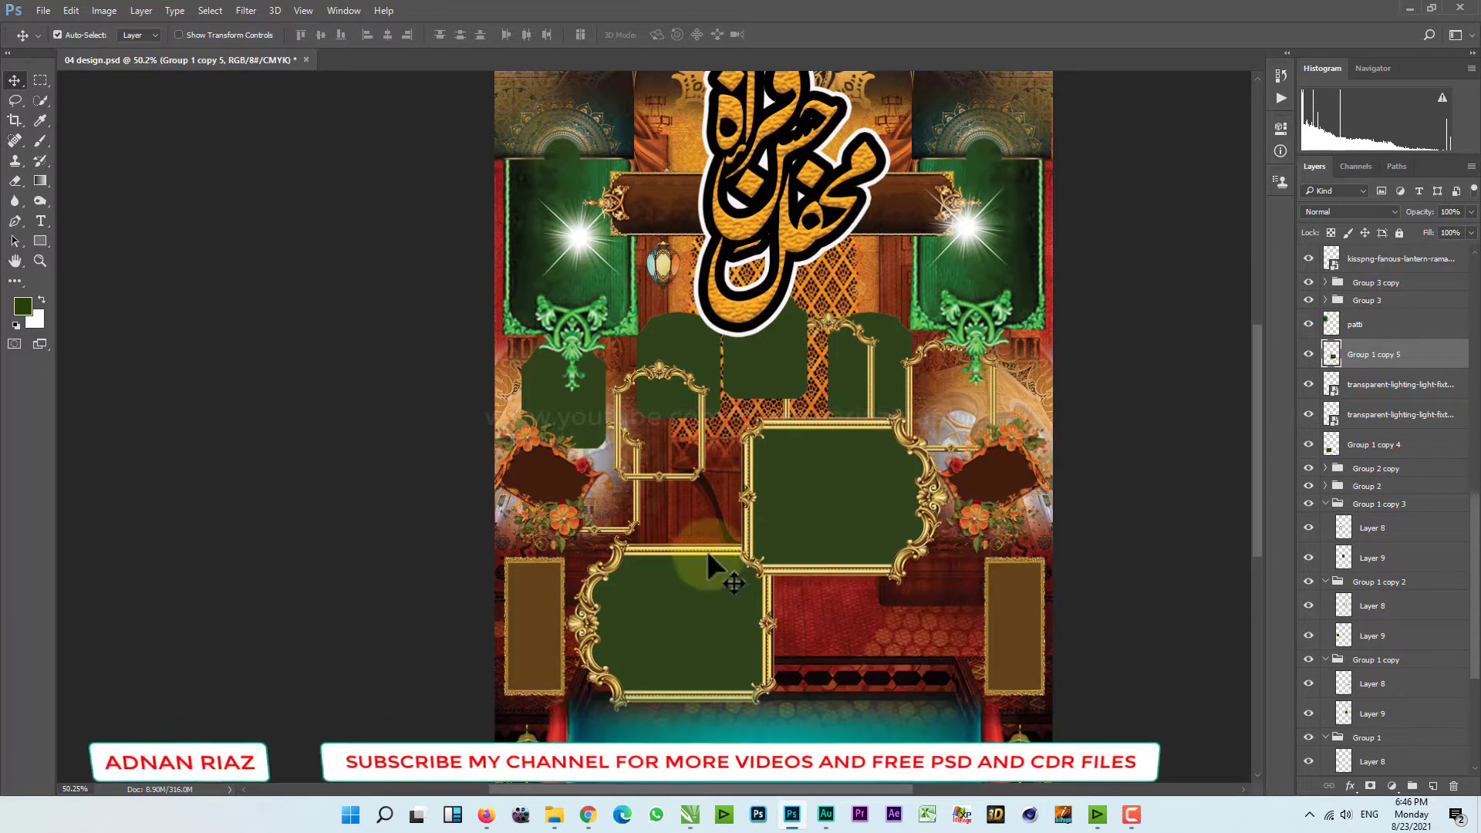
pyautogui.moveTo(707, 550); pyautogui.dragTo(618, 366)
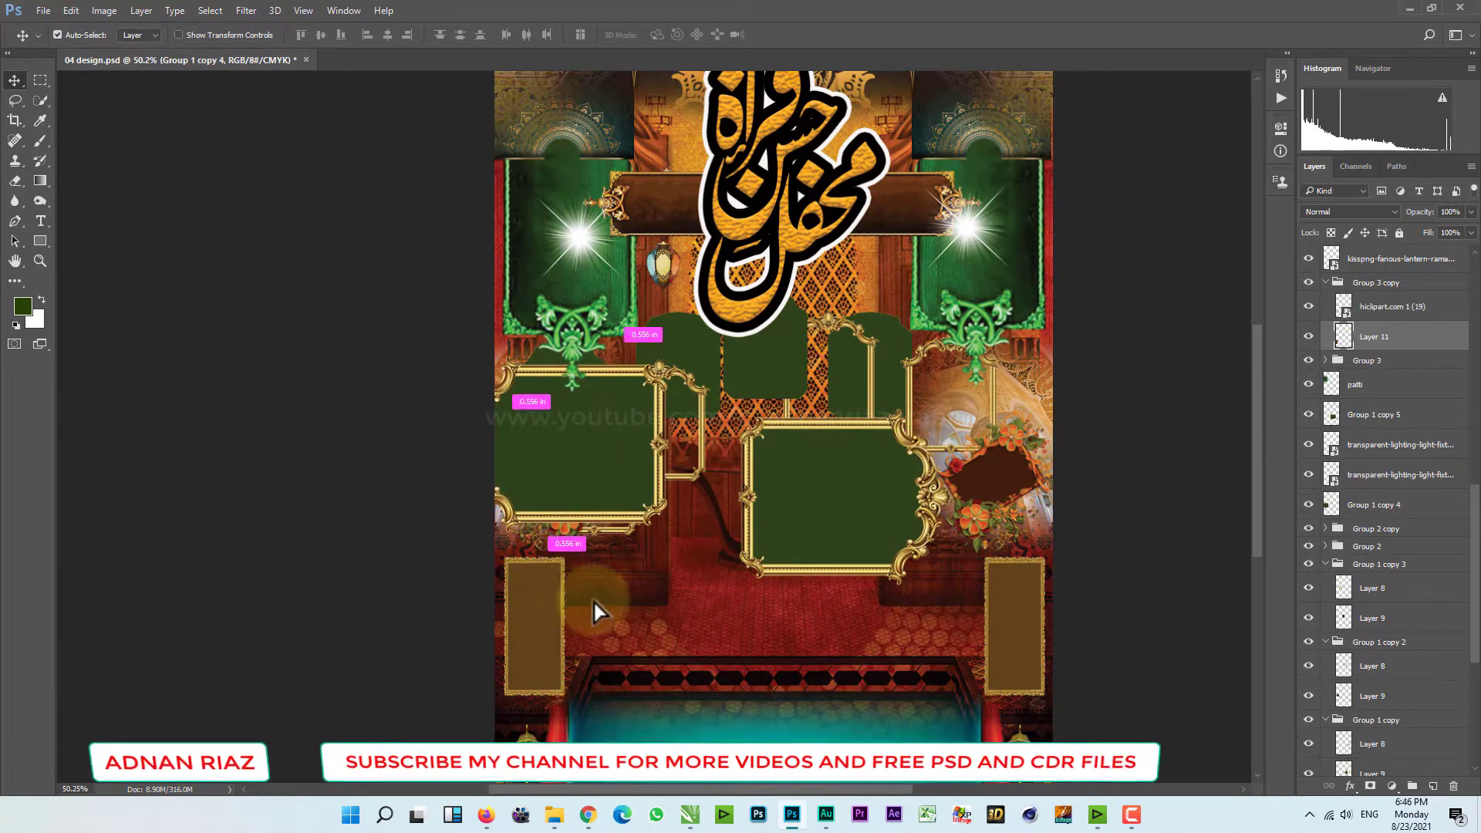
pyautogui.moveTo(592, 599); pyautogui.dragTo(629, 596)
pyautogui.moveTo(1006, 637); pyautogui.dragTo(699, 592)
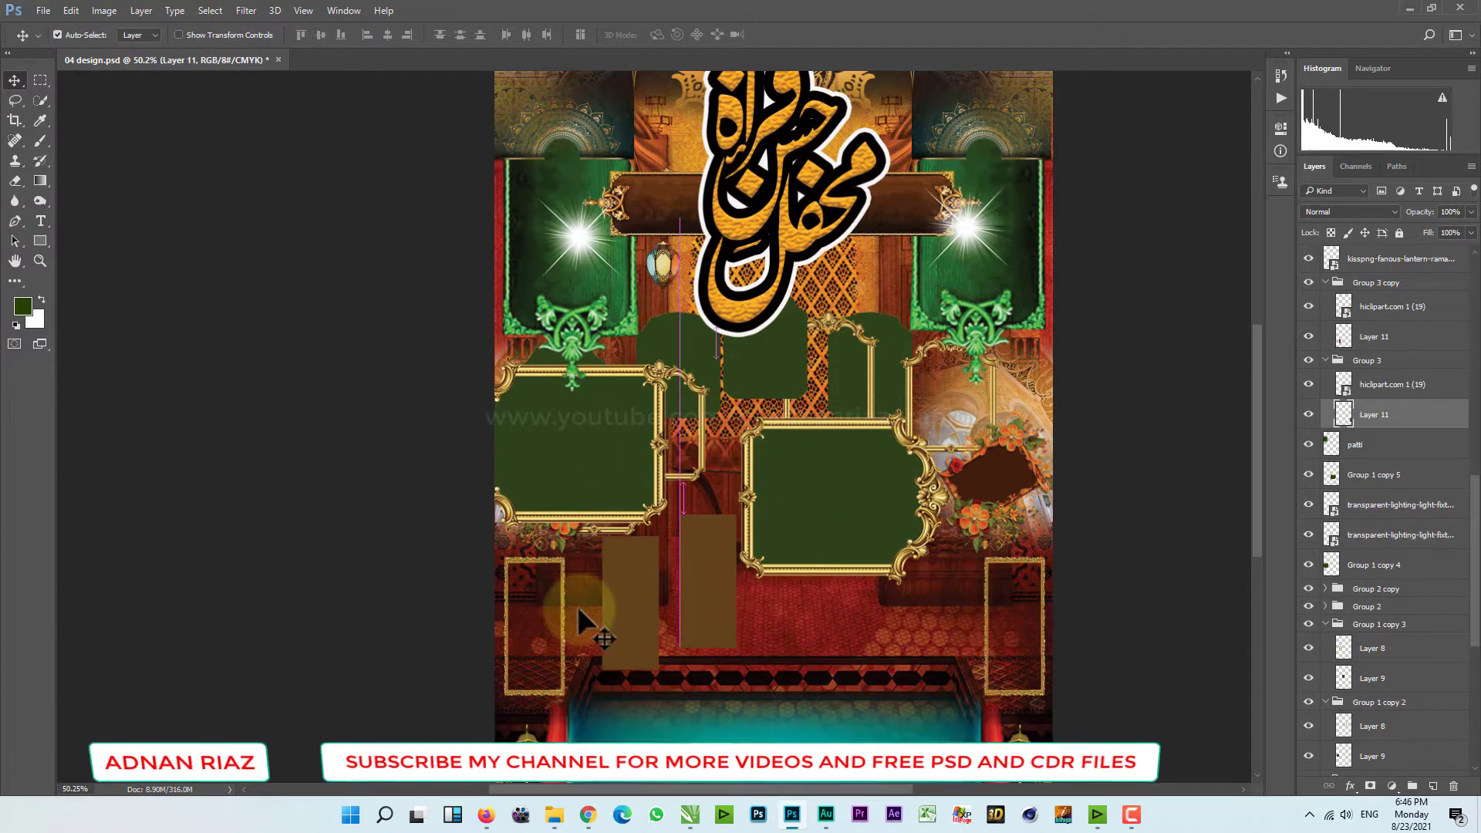
pyautogui.moveTo(580, 617); pyautogui.dragTo(800, 609)
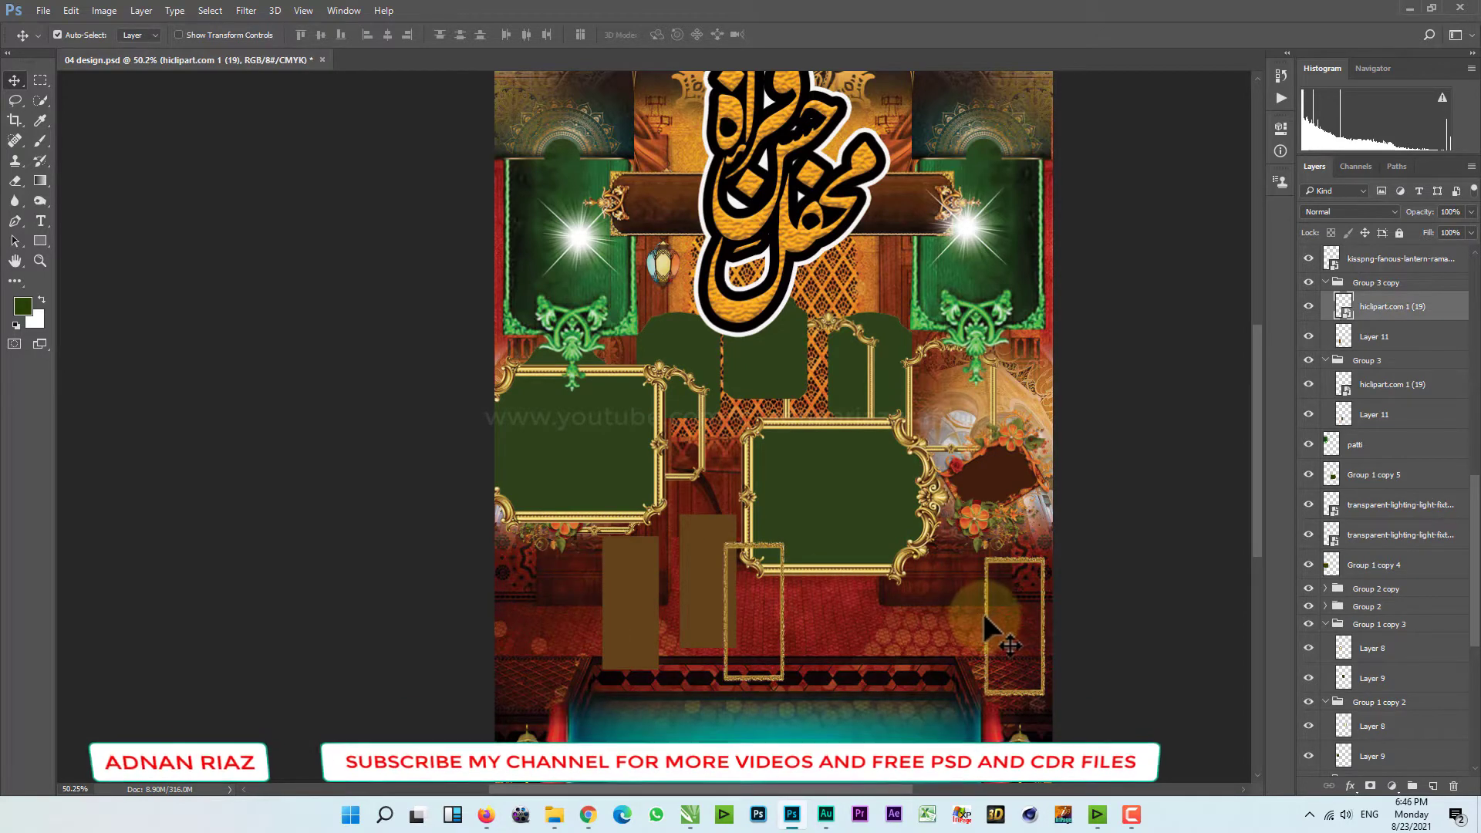
pyautogui.moveTo(987, 625); pyautogui.dragTo(782, 509)
# - Try shifting the background image layers behind the lower part of the poster
pyautogui.moveTo(803, 628); pyautogui.dragTo(803, 479)
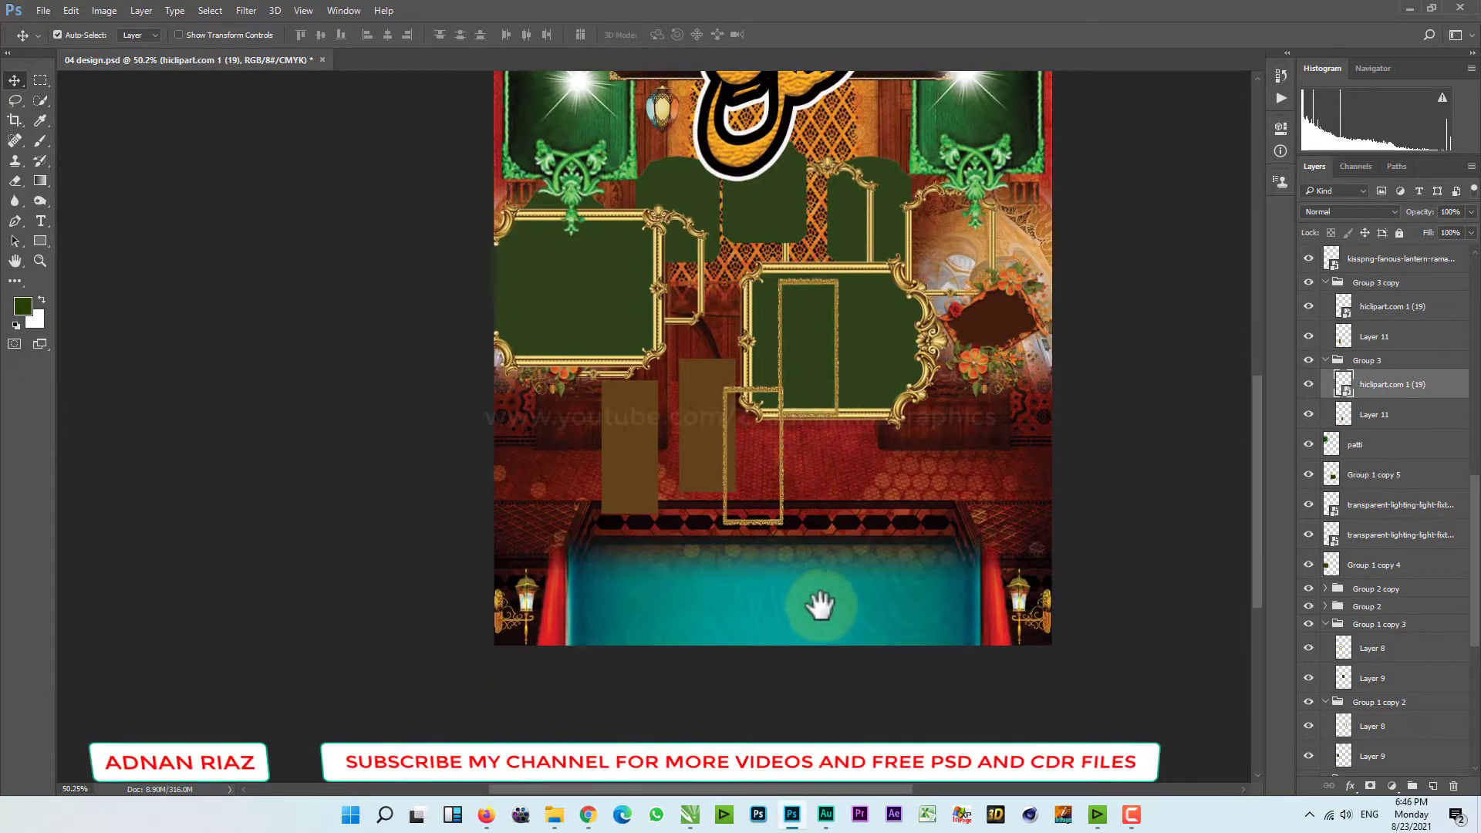
pyautogui.moveTo(1023, 608); pyautogui.dragTo(720, 454)
pyautogui.click(972, 473)
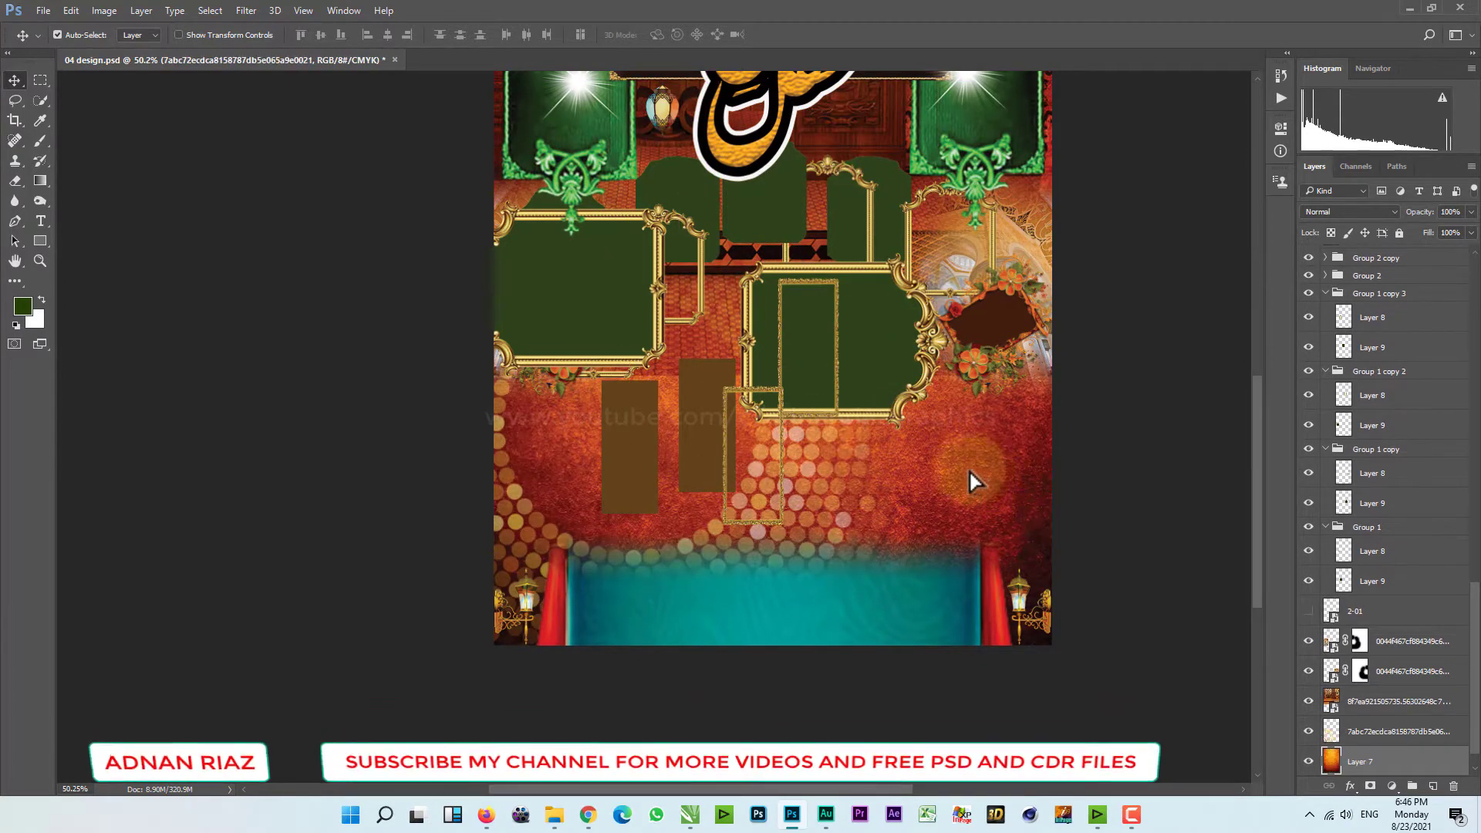
pyautogui.moveTo(969, 472); pyautogui.dragTo(988, 526)
pyautogui.hotkey('ctrl', 'z')
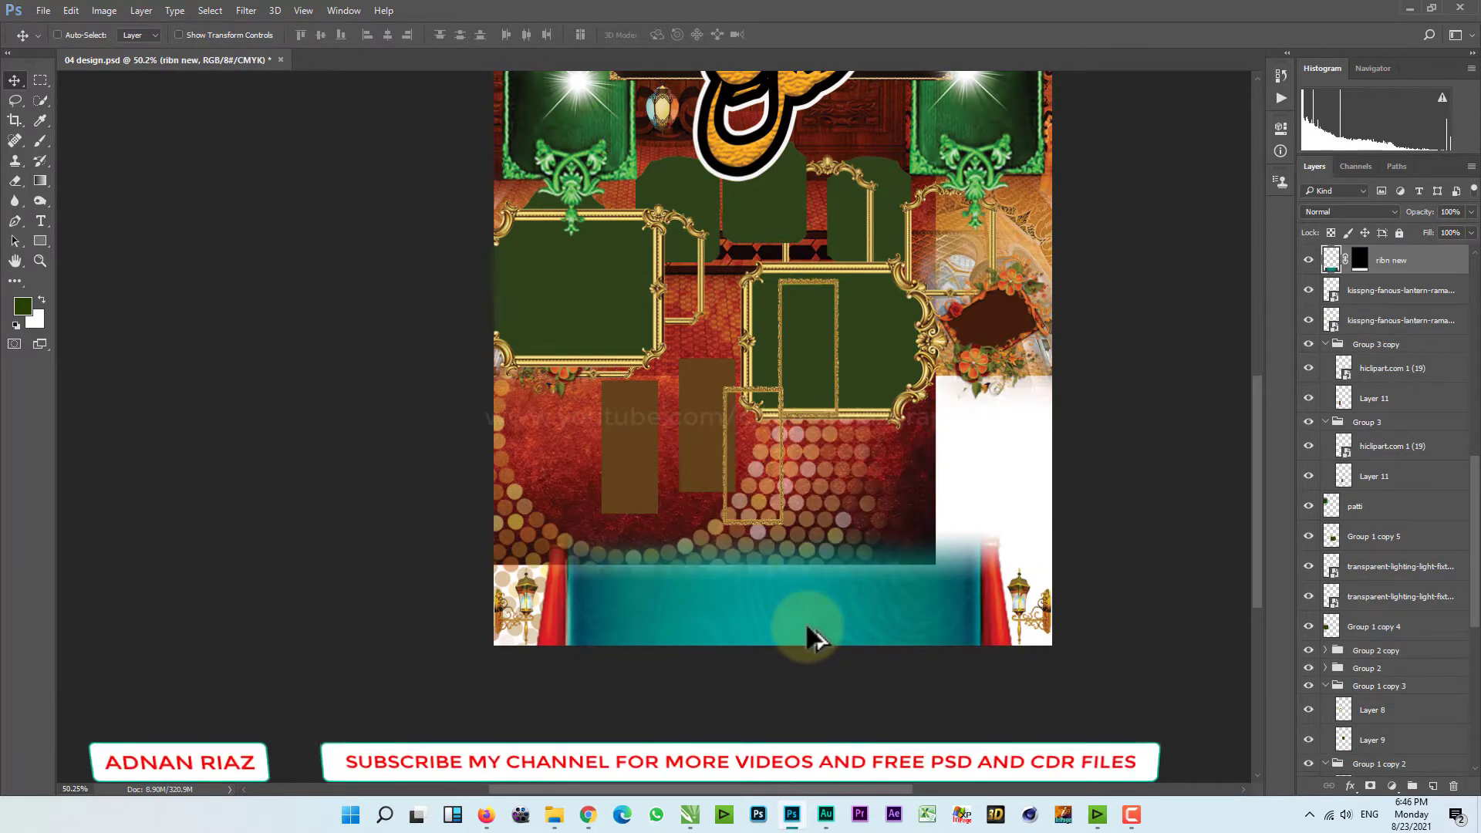
# - Undo all the layer moves to put every poster element back in its original position
pyautogui.hotkey('ctrl', 'alt', 'z')
pyautogui.hotkey('ctrl', 'alt', 'z')
pyautogui.hotkey('ctrl', 'alt', 'z')
pyautogui.hotkey('ctrl', 'alt', 'z')
pyautogui.hotkey('ctrl', 'alt', 'z')
pyautogui.hotkey('ctrl', 'alt', 'z')
pyautogui.keyDown('ctrl'); pyautogui.rightClick(767, 524); pyautogui.keyUp('ctrl')
pyautogui.click(799, 536)
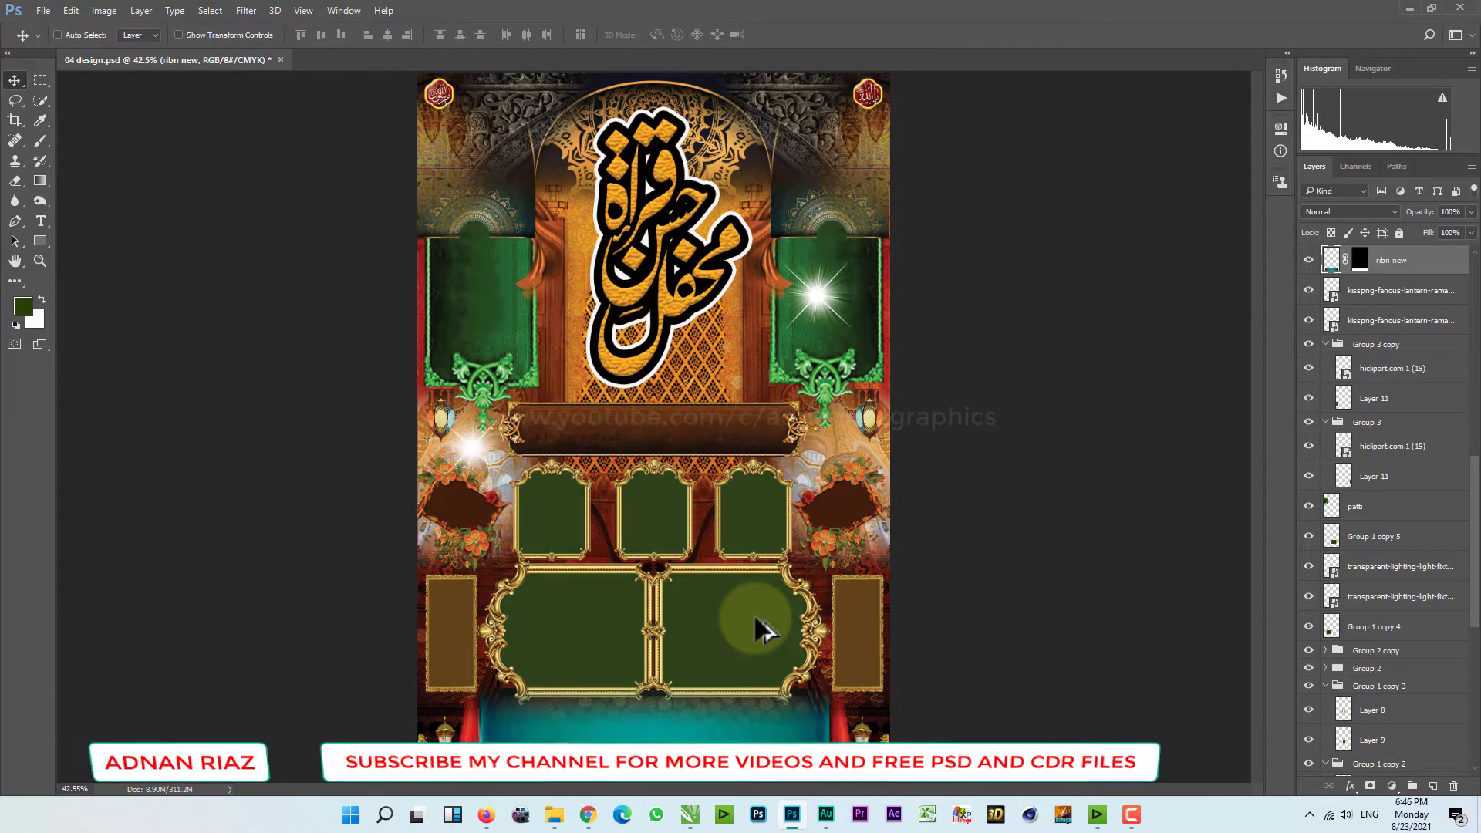
pyautogui.keyDown('ctrl'); pyautogui.rightClick(688, 513); pyautogui.keyUp('ctrl')
pyautogui.click(719, 525)
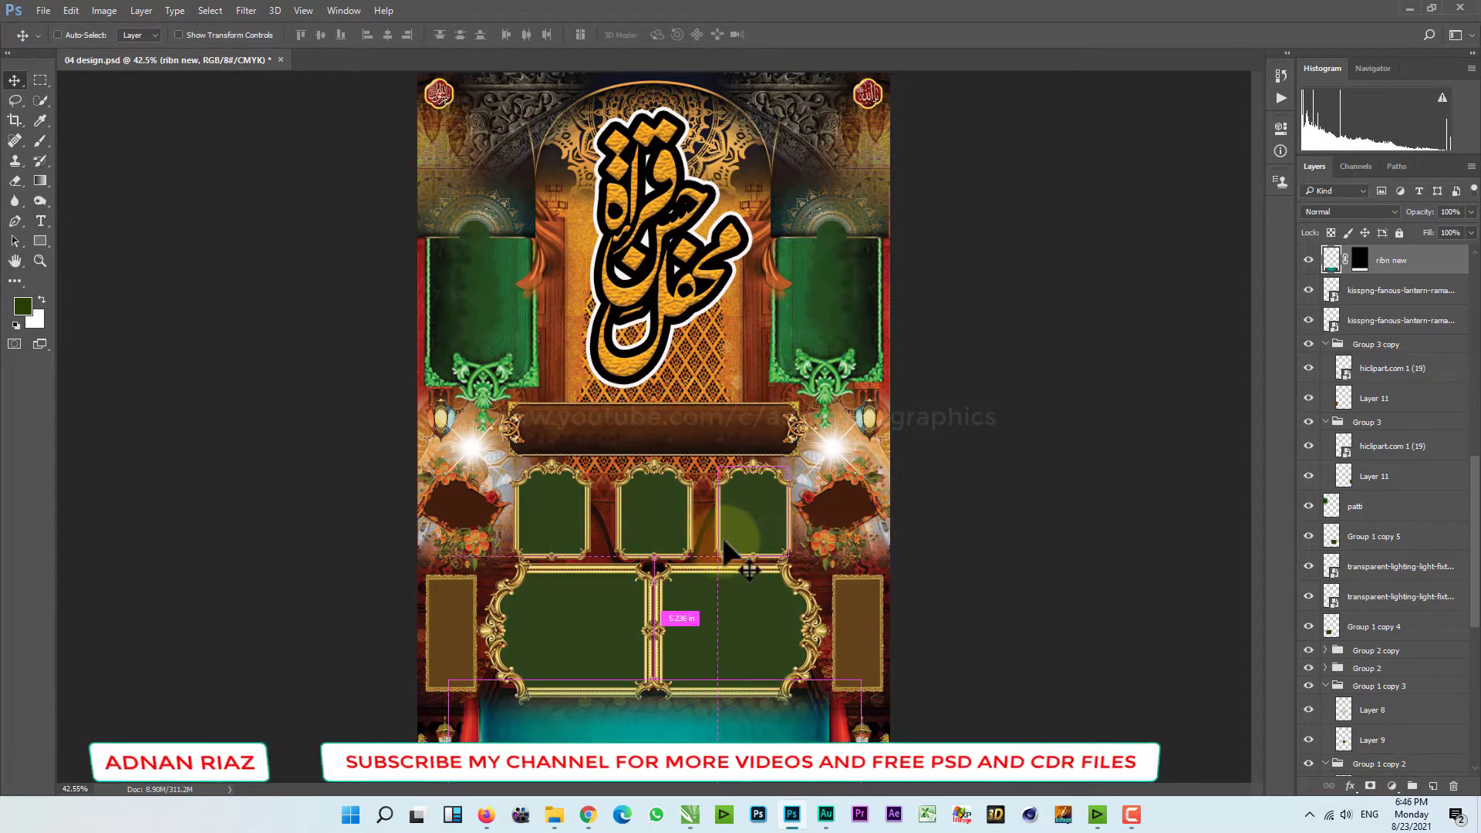
# - Save the poster design file
pyautogui.moveTo(726, 553); pyautogui.dragTo(726, 553)
pyautogui.hotkey('ctrl', 's')
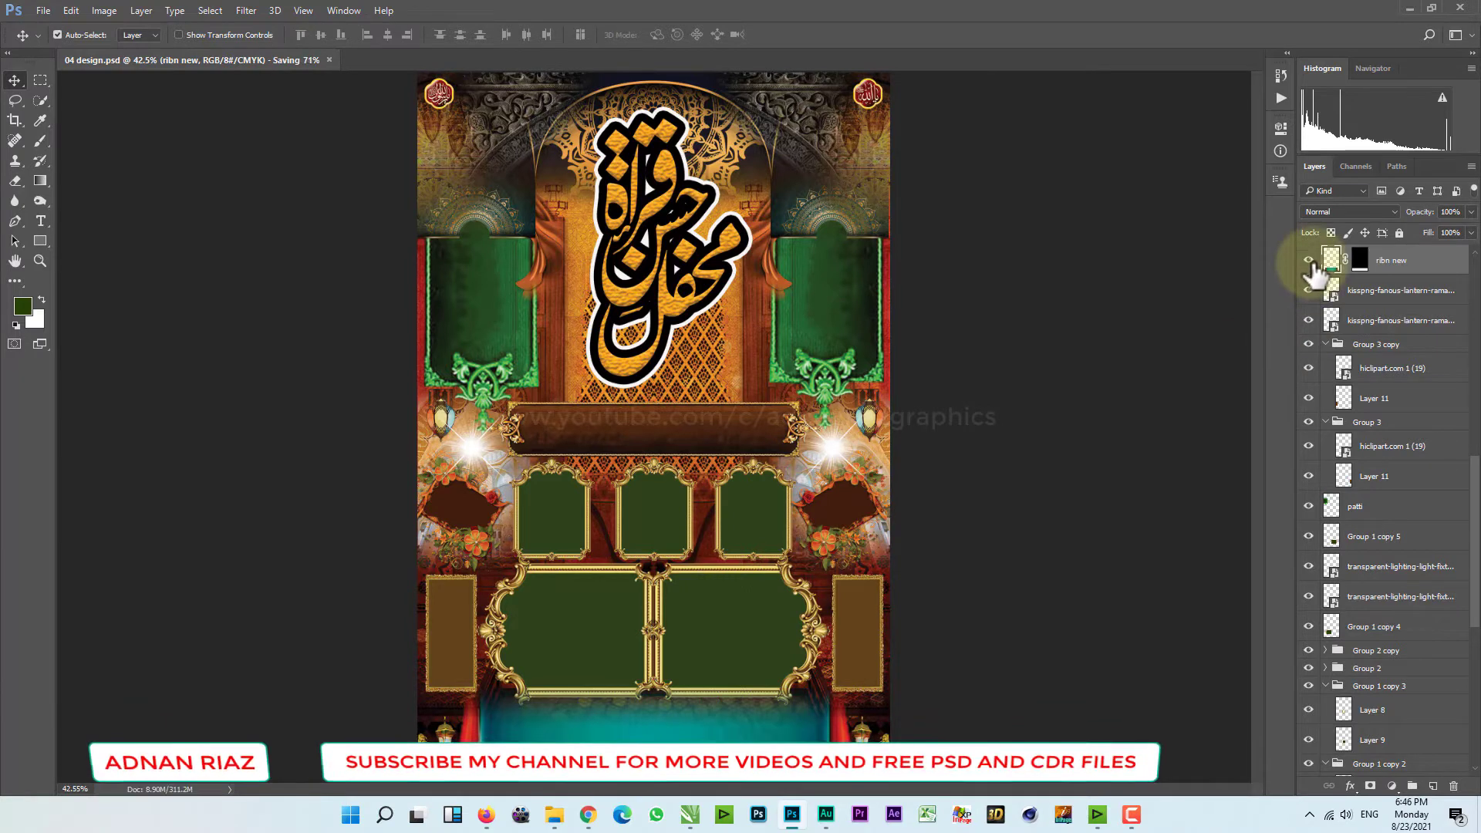
# - Hide the ribn new layer and the two kisspng lantern layers
pyautogui.click(1309, 260)
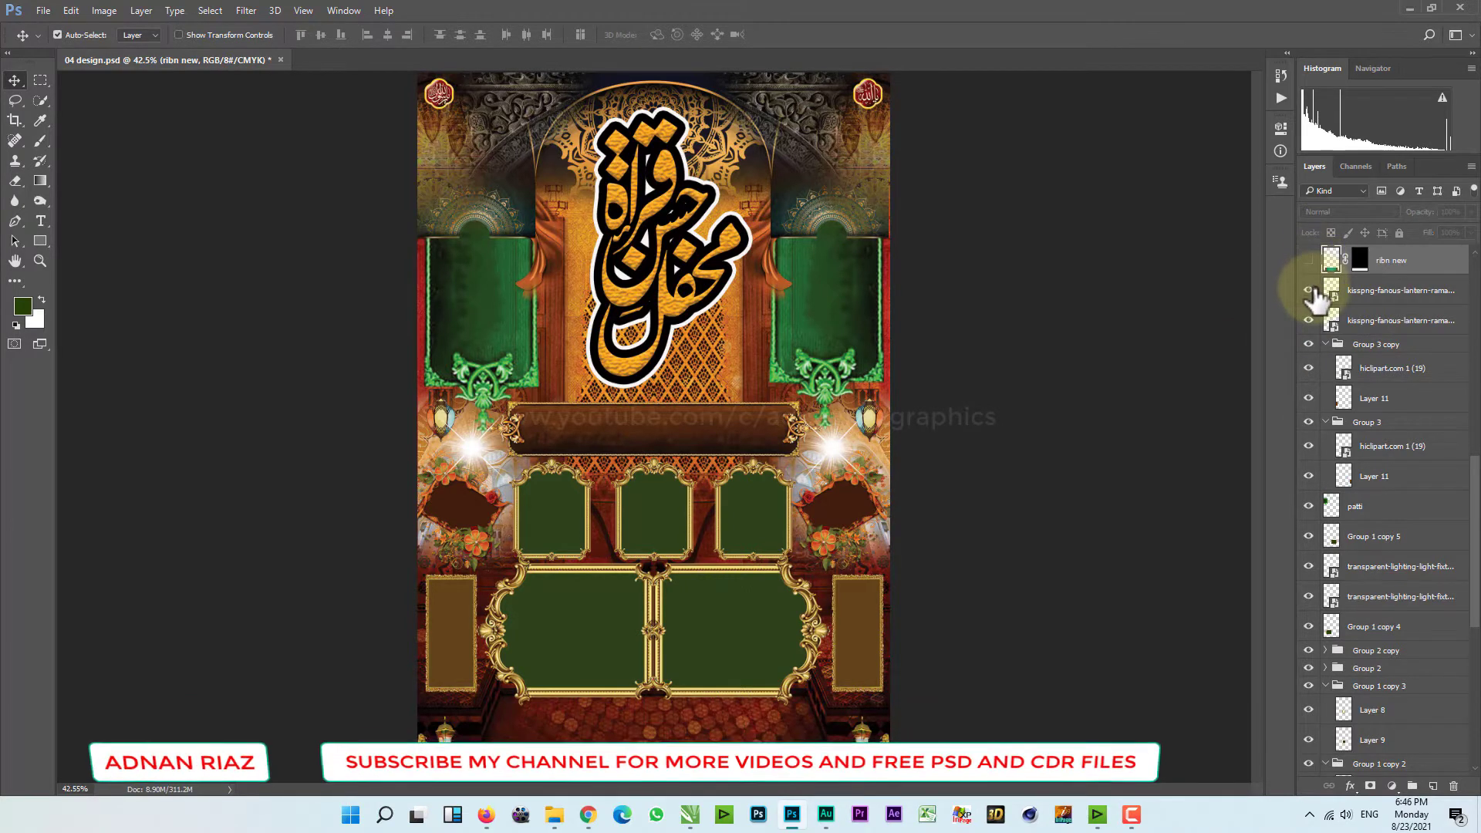
pyautogui.click(1309, 291)
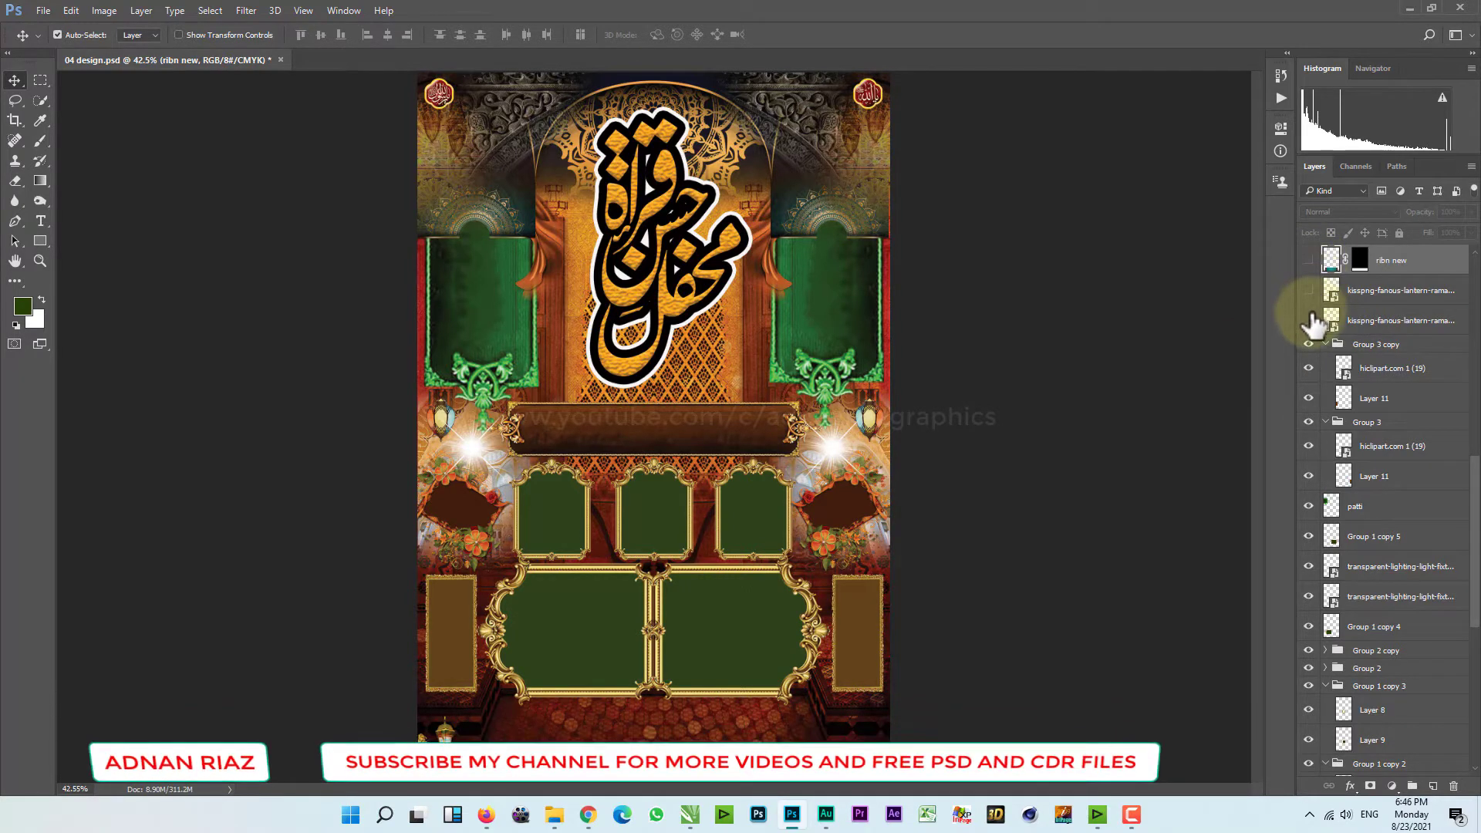
pyautogui.click(1309, 320)
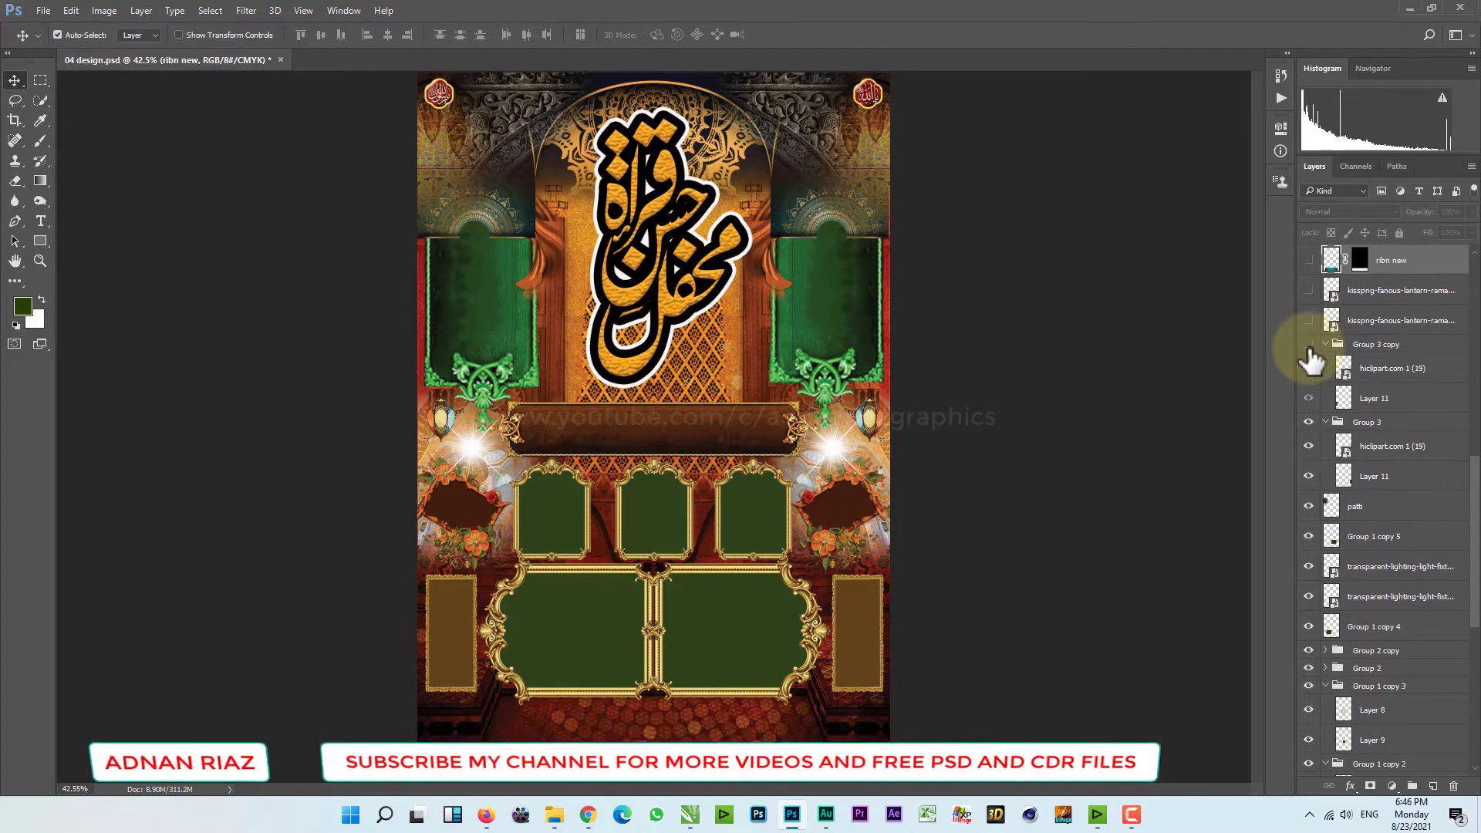
# - Hide the hiclipart.com 1 (19) and Layer 11 layers inside Group 3 copy, and hide the whole Group 3
pyautogui.click(1309, 344)
pyautogui.click(1309, 345)
pyautogui.click(1309, 369)
pyautogui.click(1310, 368)
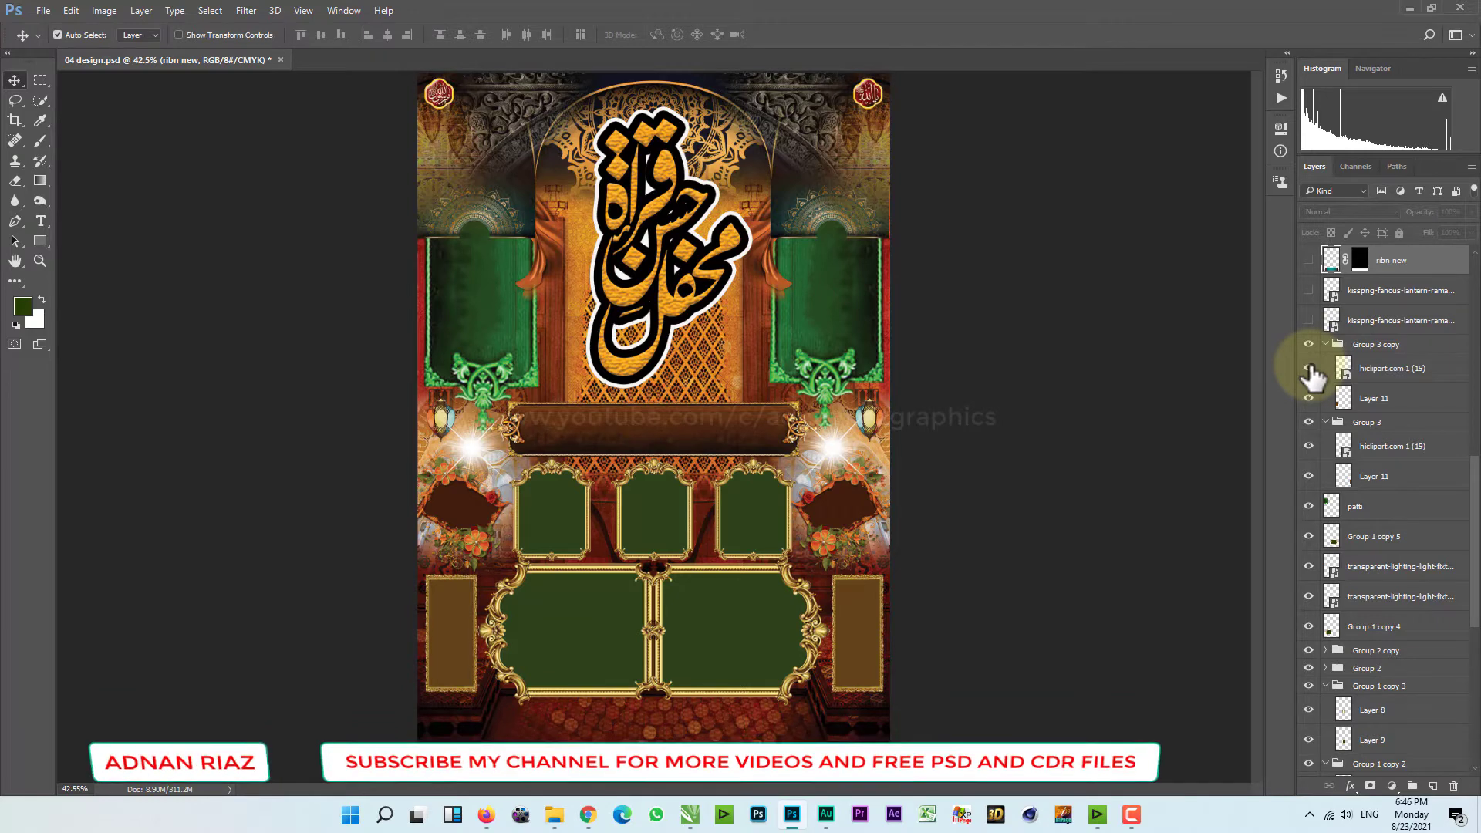
pyautogui.moveTo(1309, 344); pyautogui.dragTo(1311, 405)
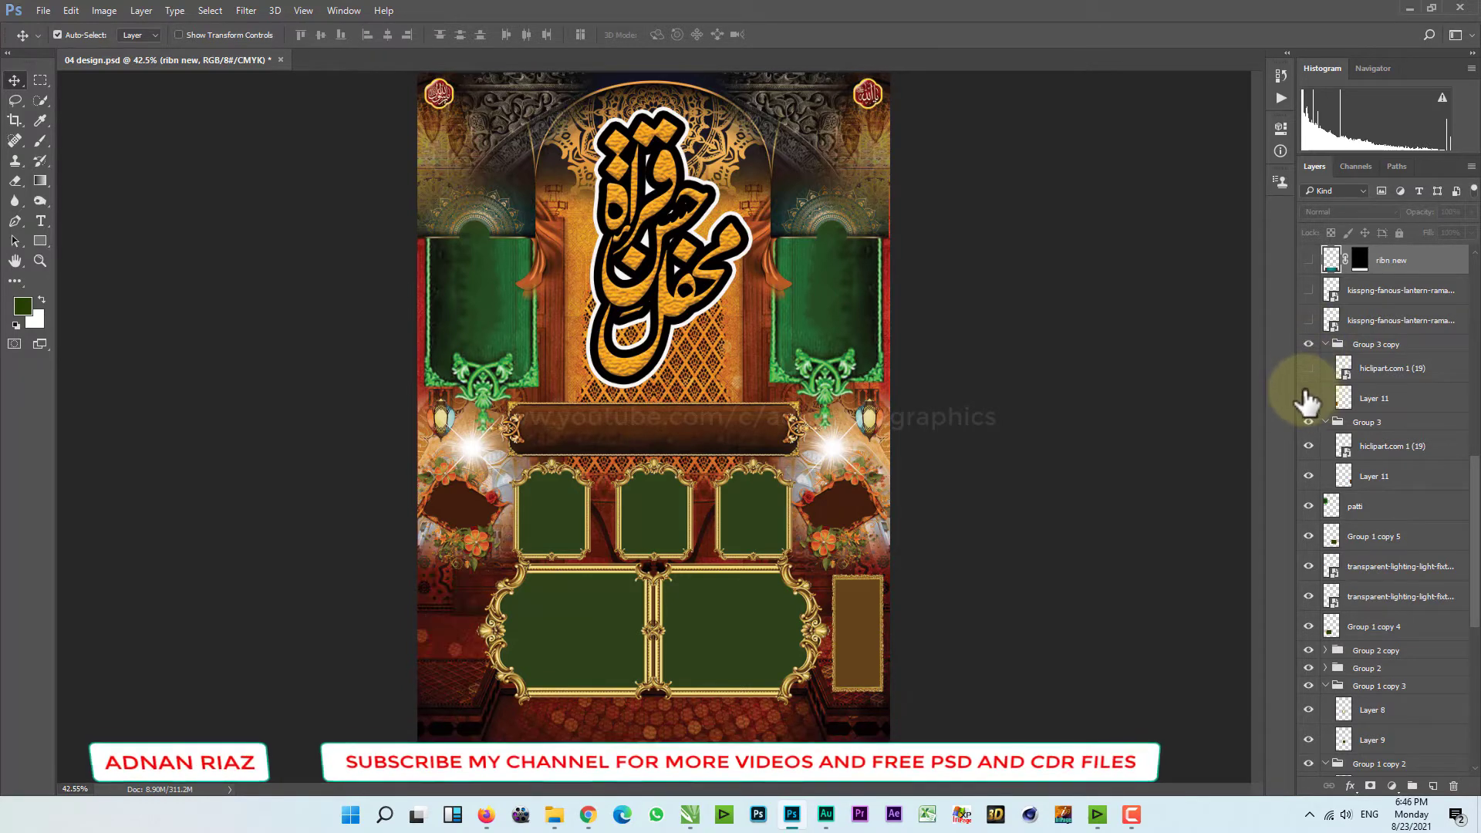
pyautogui.click(1310, 398)
pyautogui.click(1309, 398)
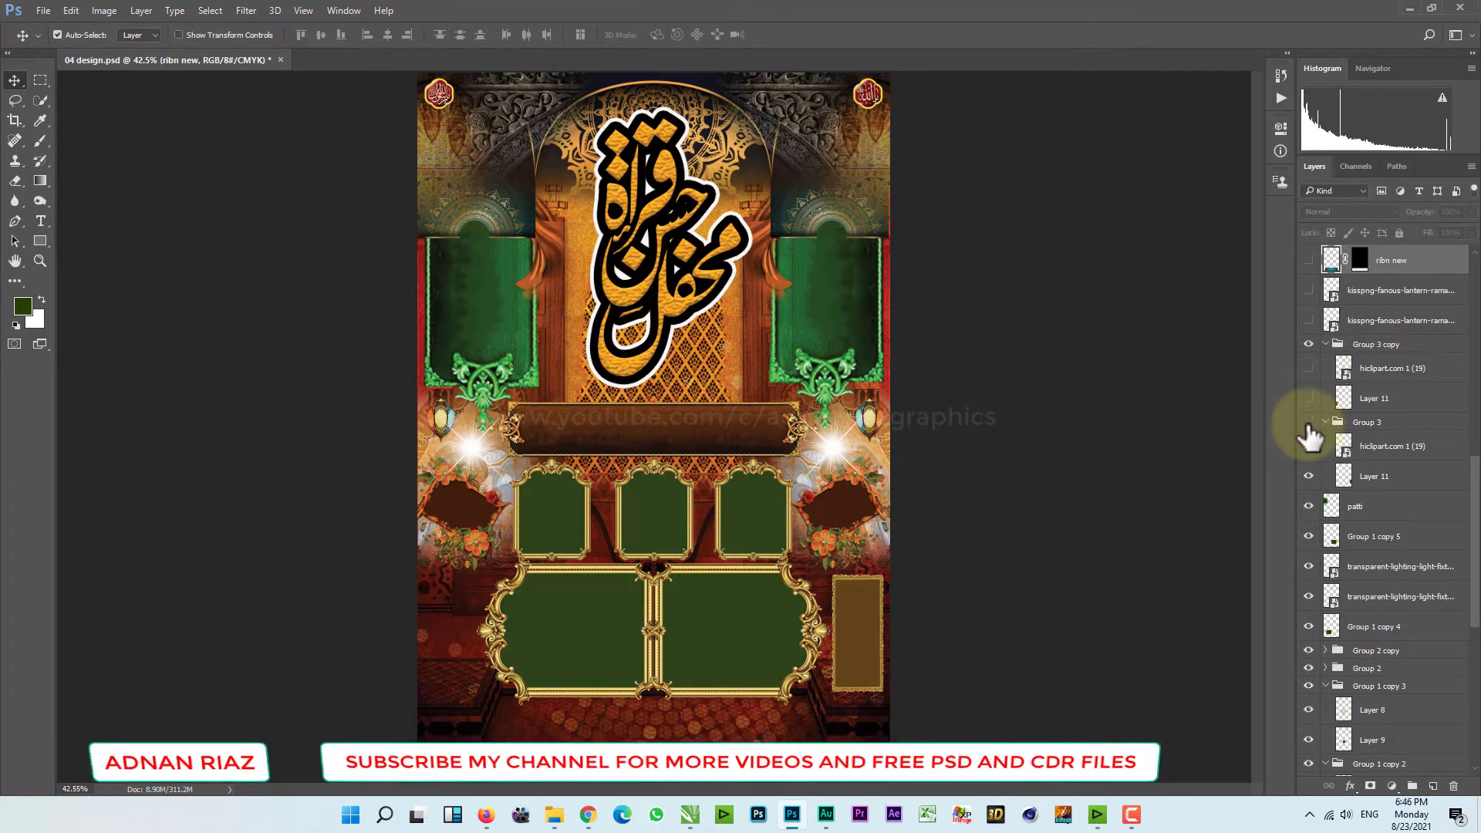
pyautogui.click(1309, 423)
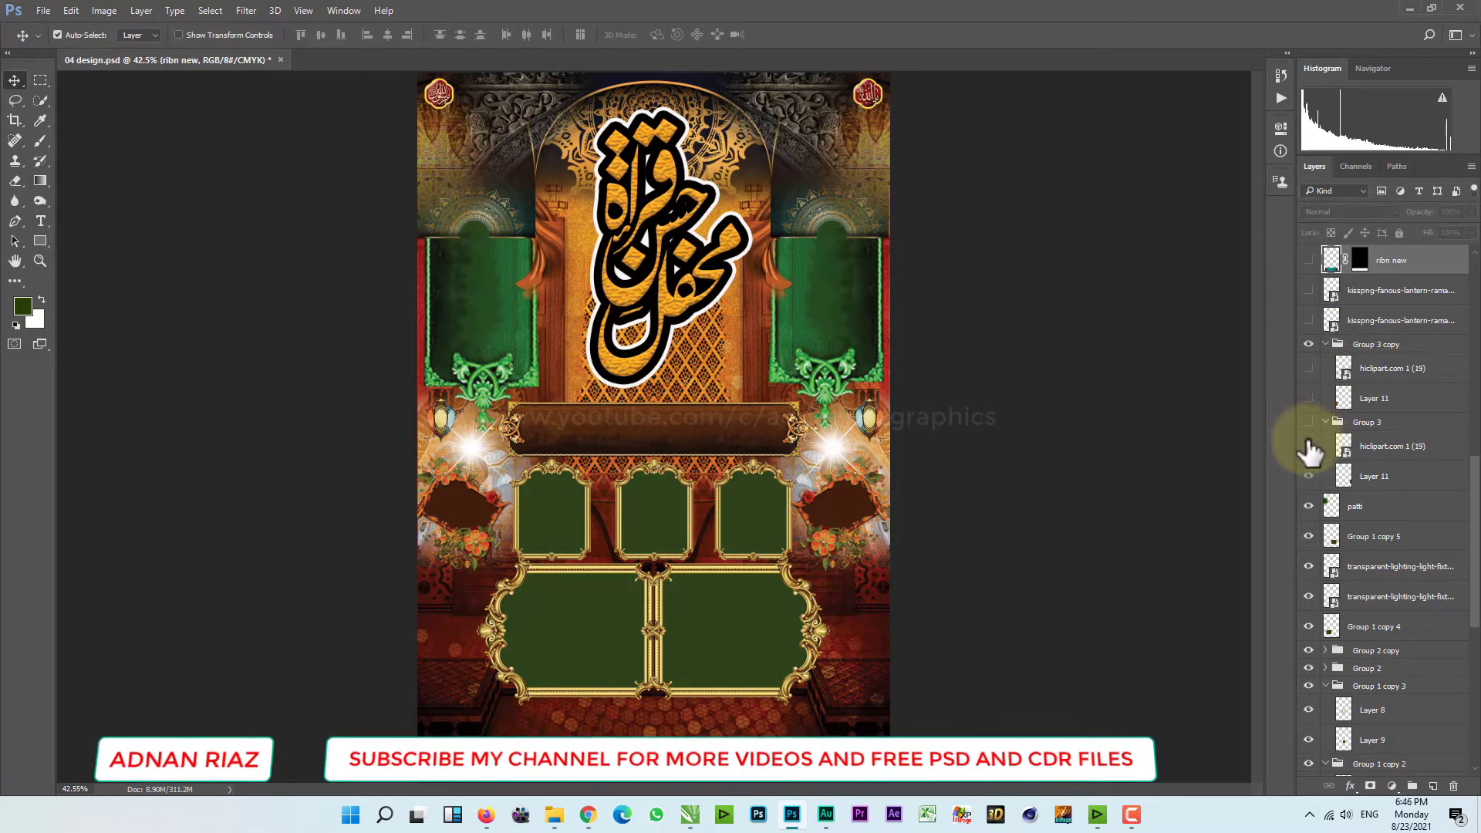
# - Hide the patti layer, Group 1 copy 5, both transparent-lighting layers, Group 1 copy 4, Group 2 copy and Group 2
pyautogui.click(1309, 507)
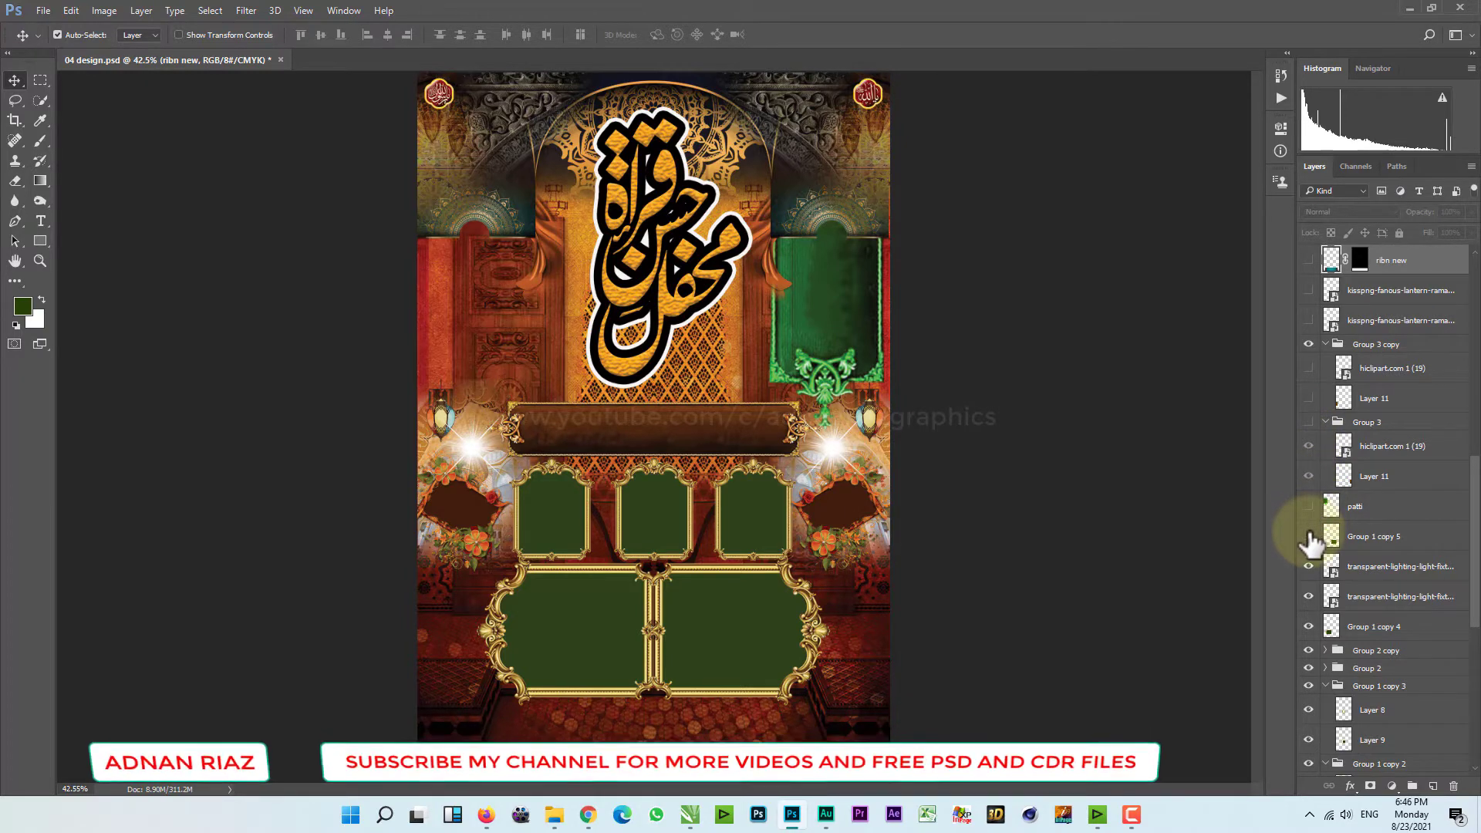
pyautogui.click(1309, 537)
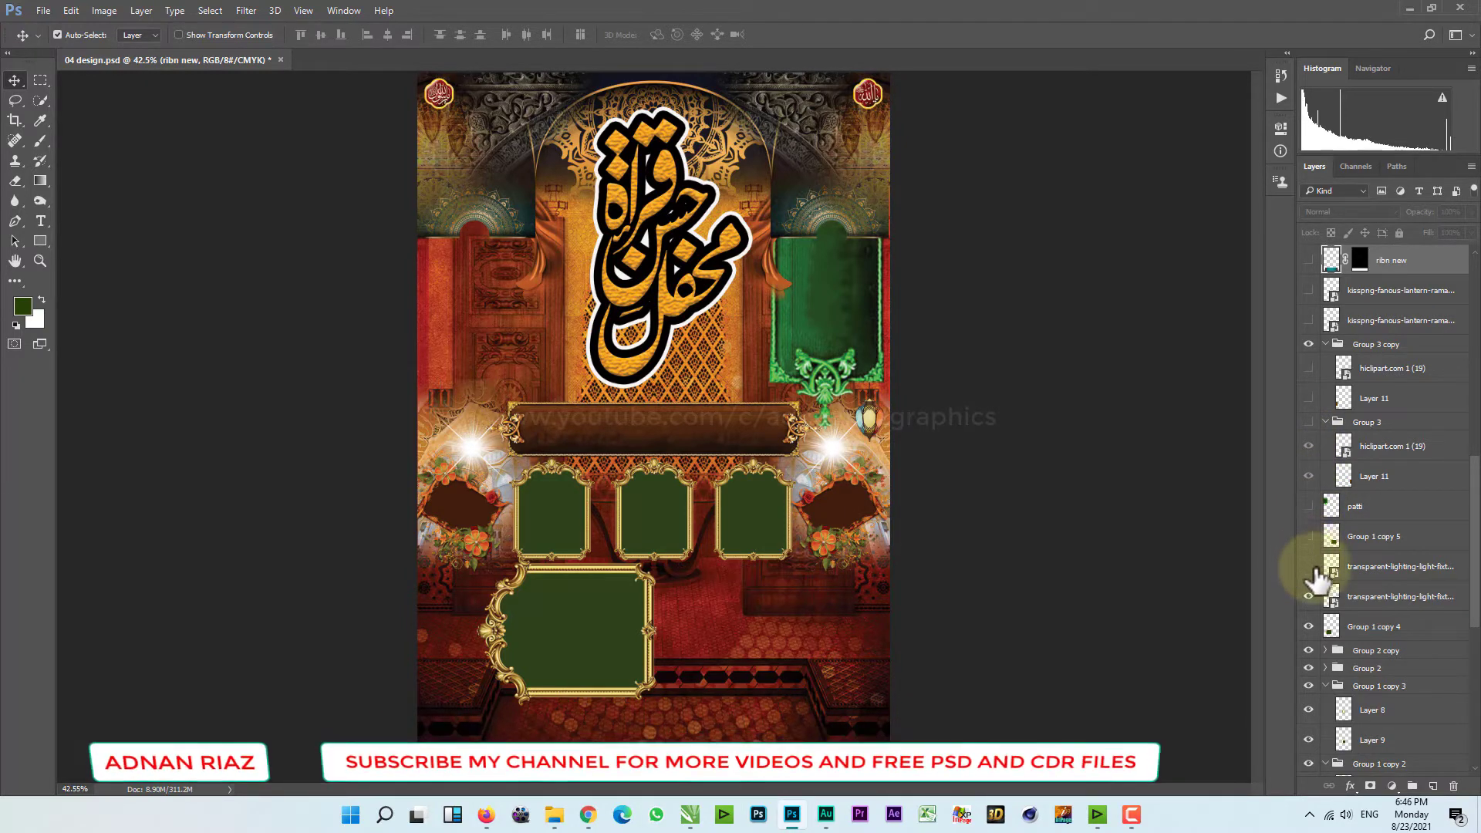
pyautogui.click(1310, 626)
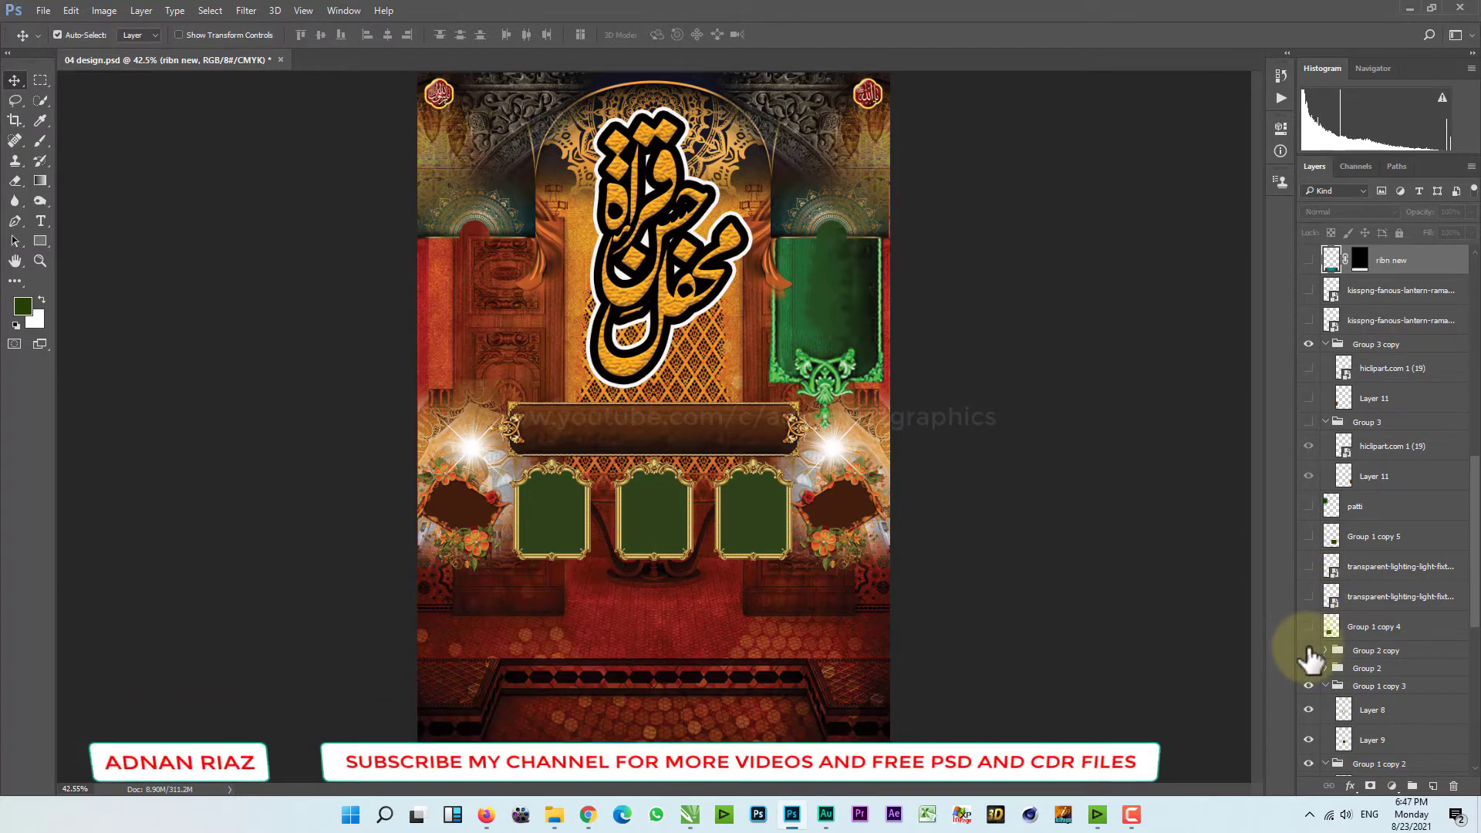
pyautogui.click(1309, 650)
pyautogui.click(1312, 668)
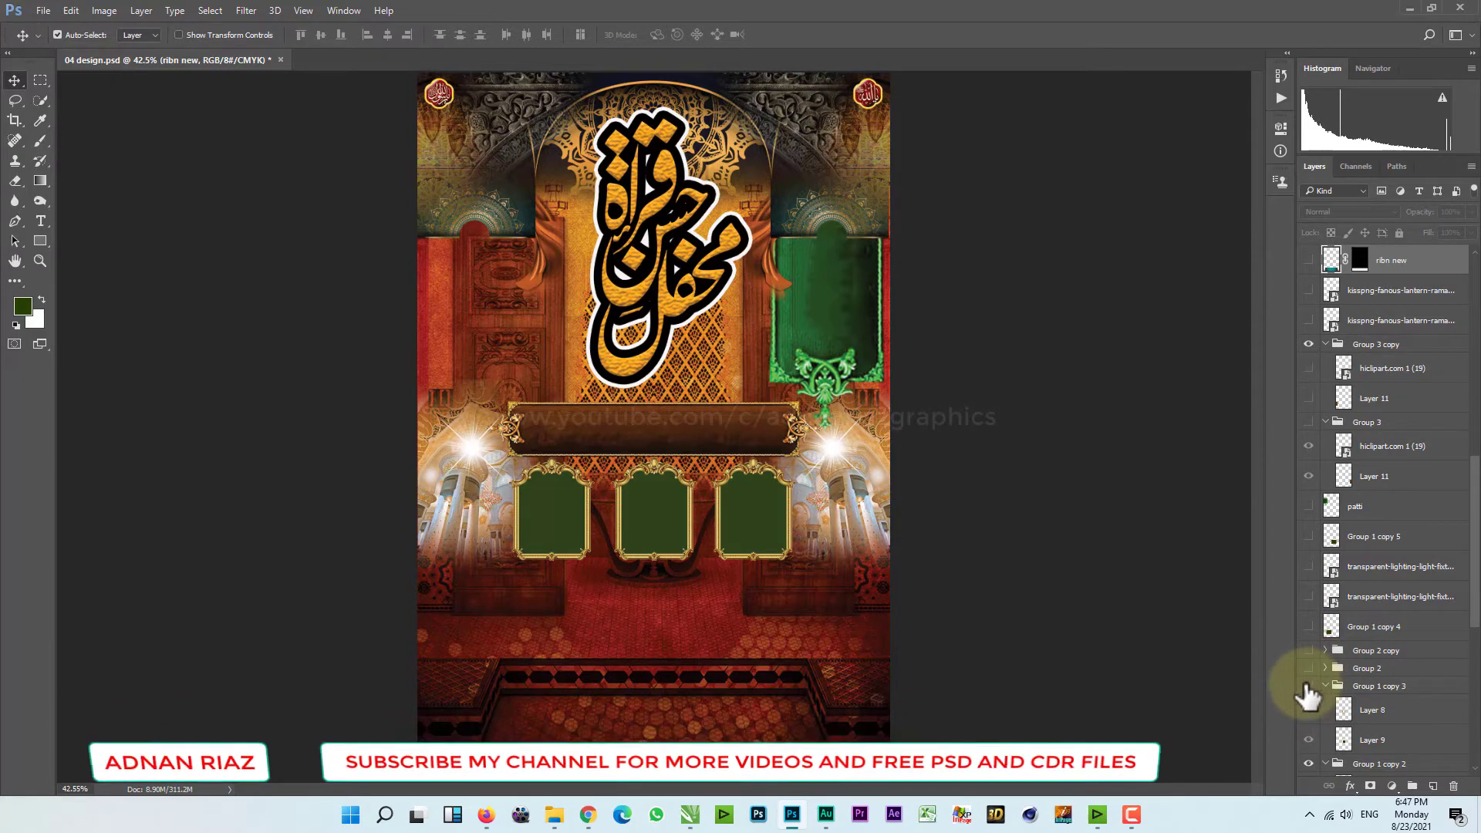
# - Move the Group 1 copy 3 frame off the identical middle frame beneath it and delete this duplicate group
pyautogui.scroll(-4, 1312, 710)
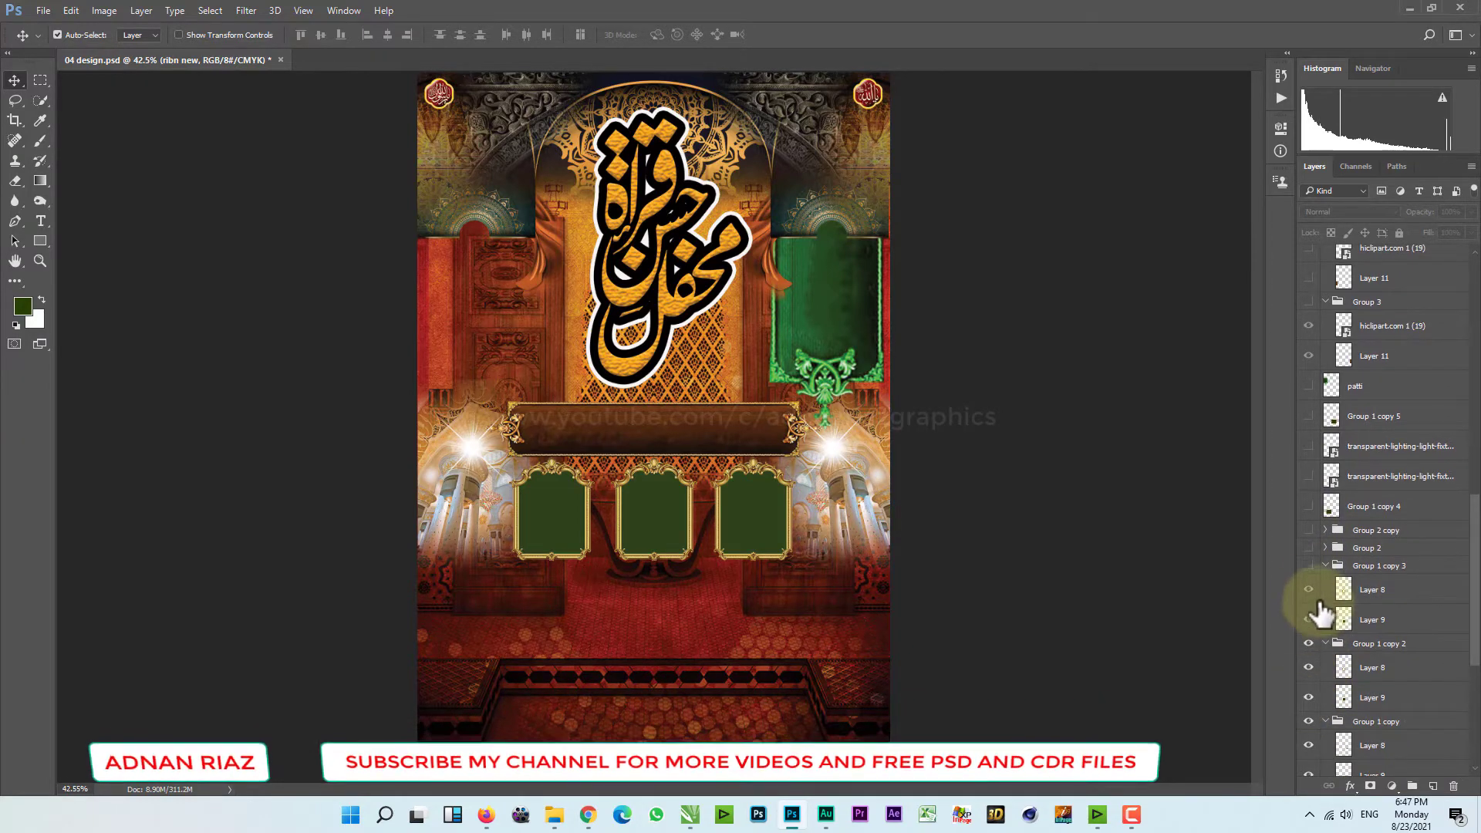
pyautogui.click(1310, 565)
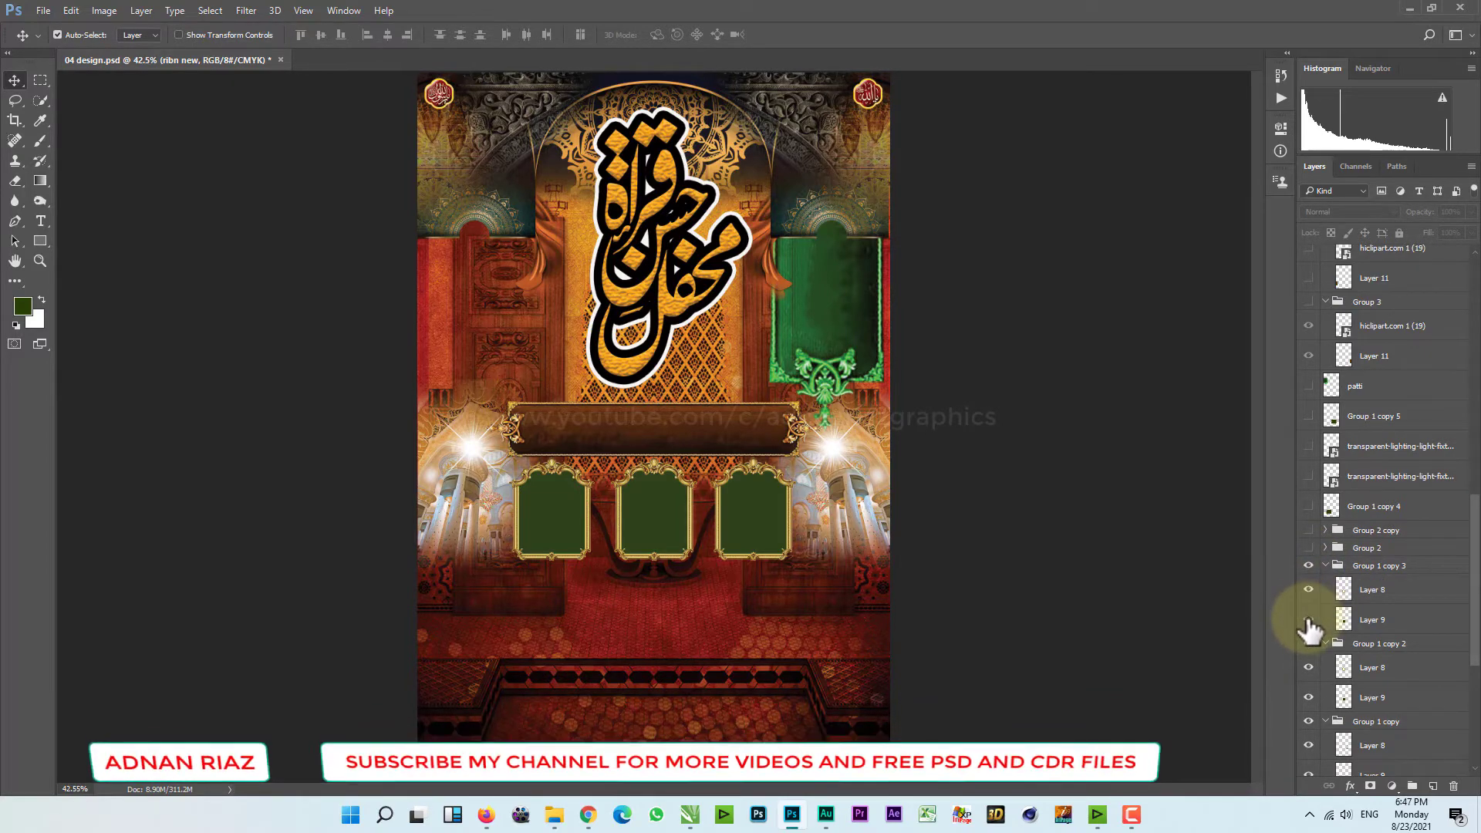
pyautogui.click(1326, 566)
pyautogui.click(1366, 565)
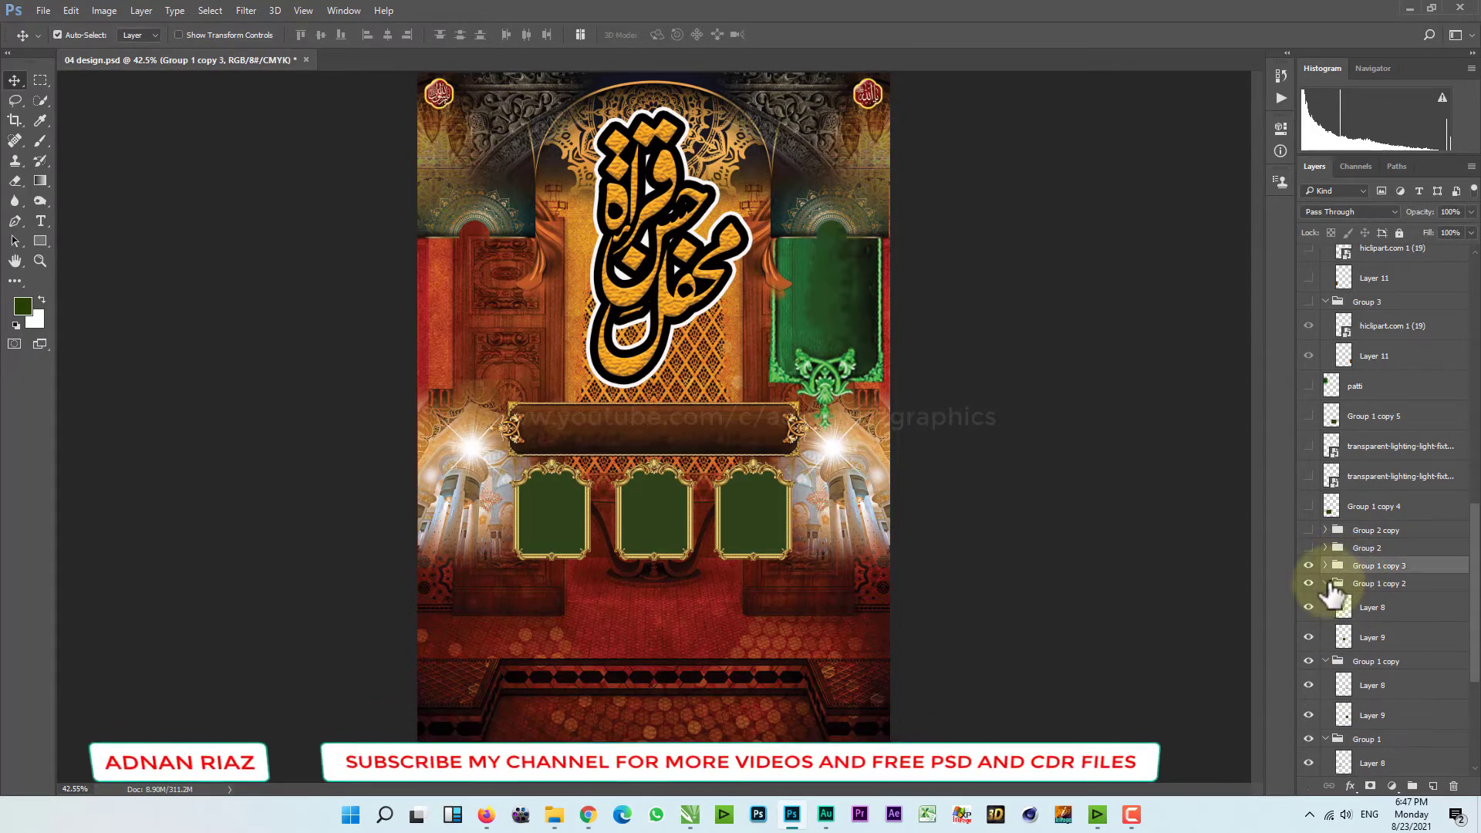
pyautogui.hotkey('ctrl', 't')
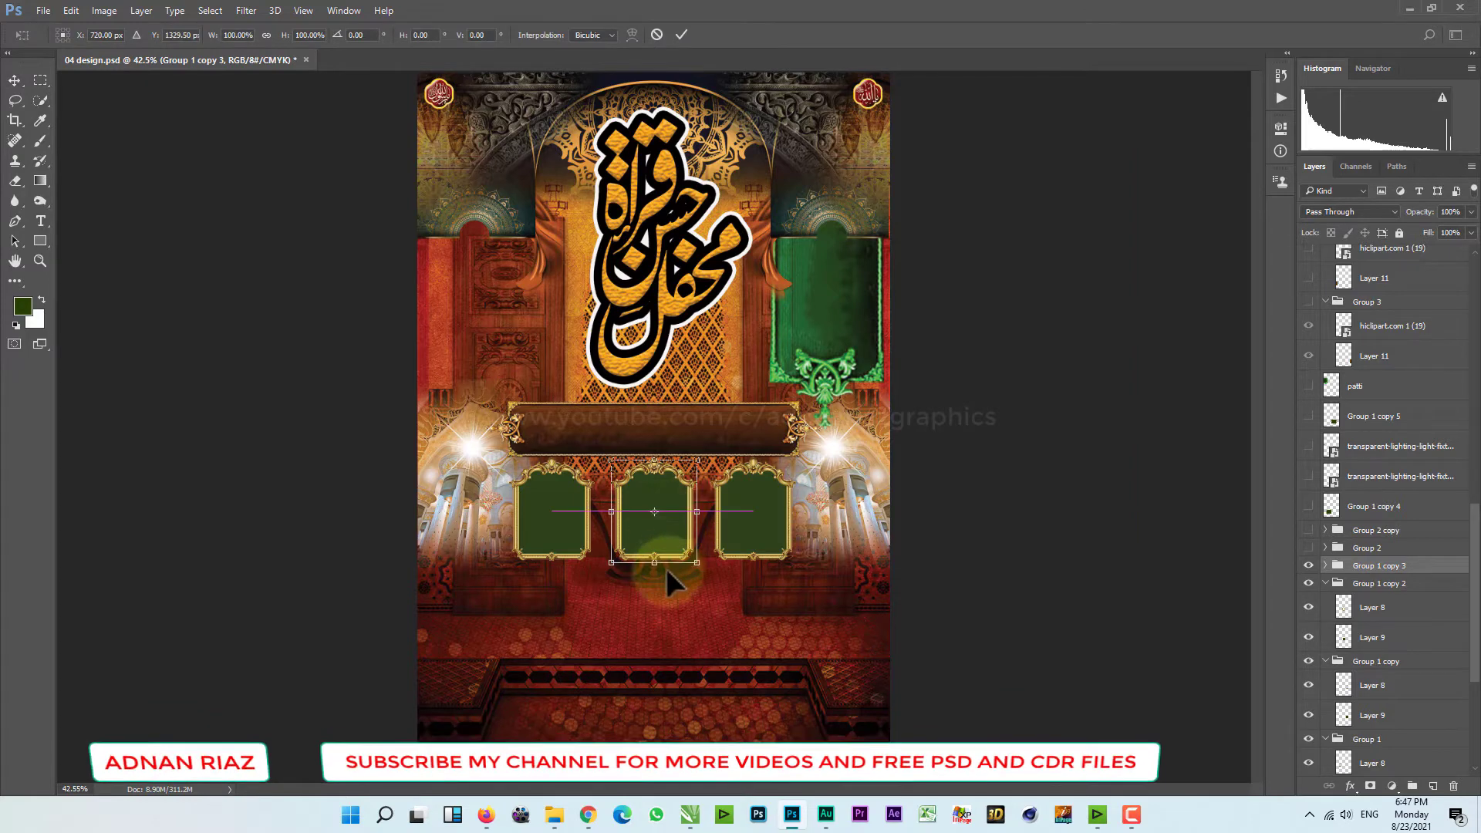
pyautogui.moveTo(667, 568); pyautogui.dragTo(668, 586)
pyautogui.press('Return')
pyautogui.press('Delete')
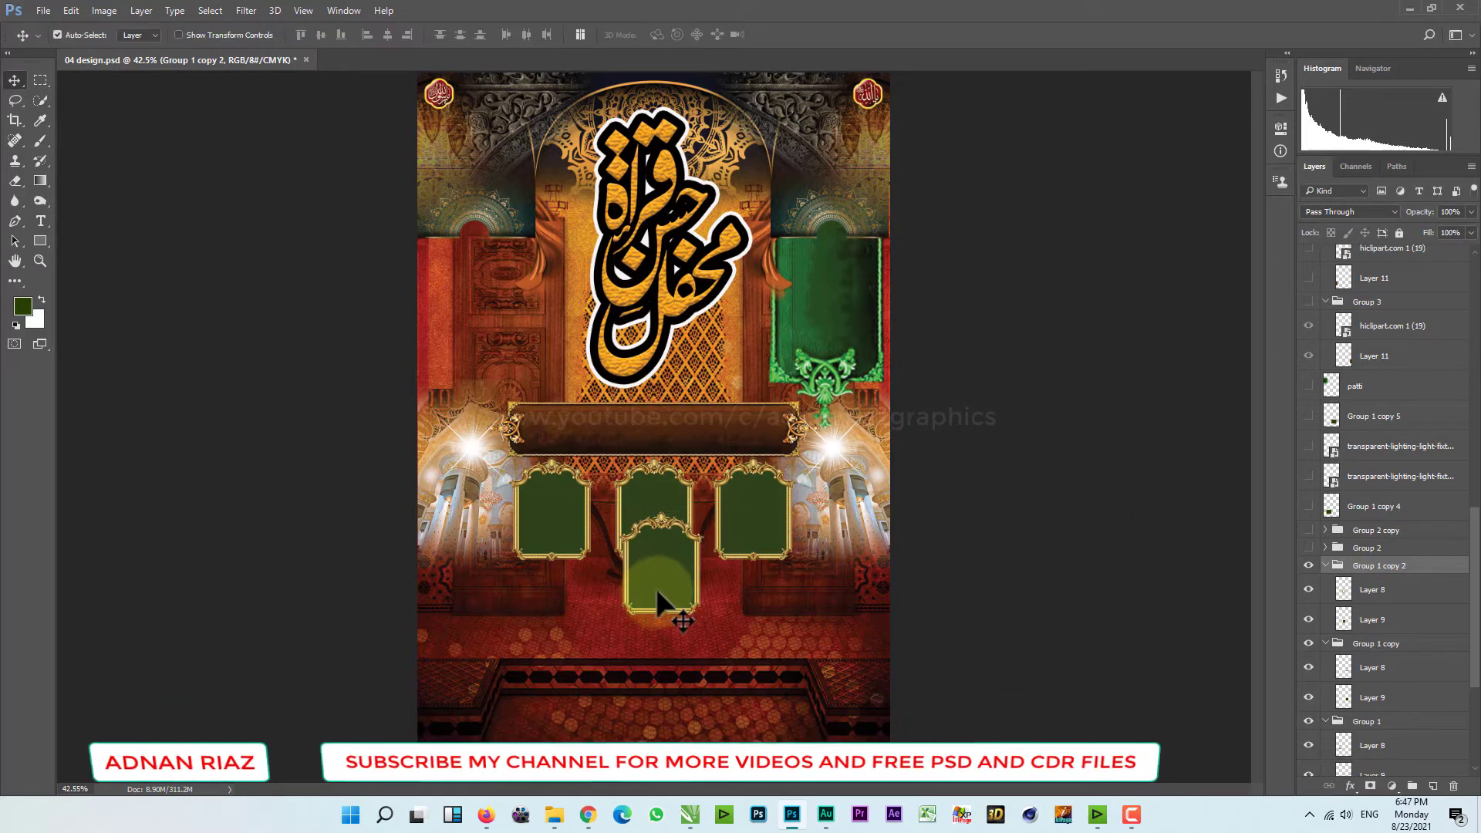
pyautogui.hotkey('ctrl', 'z')
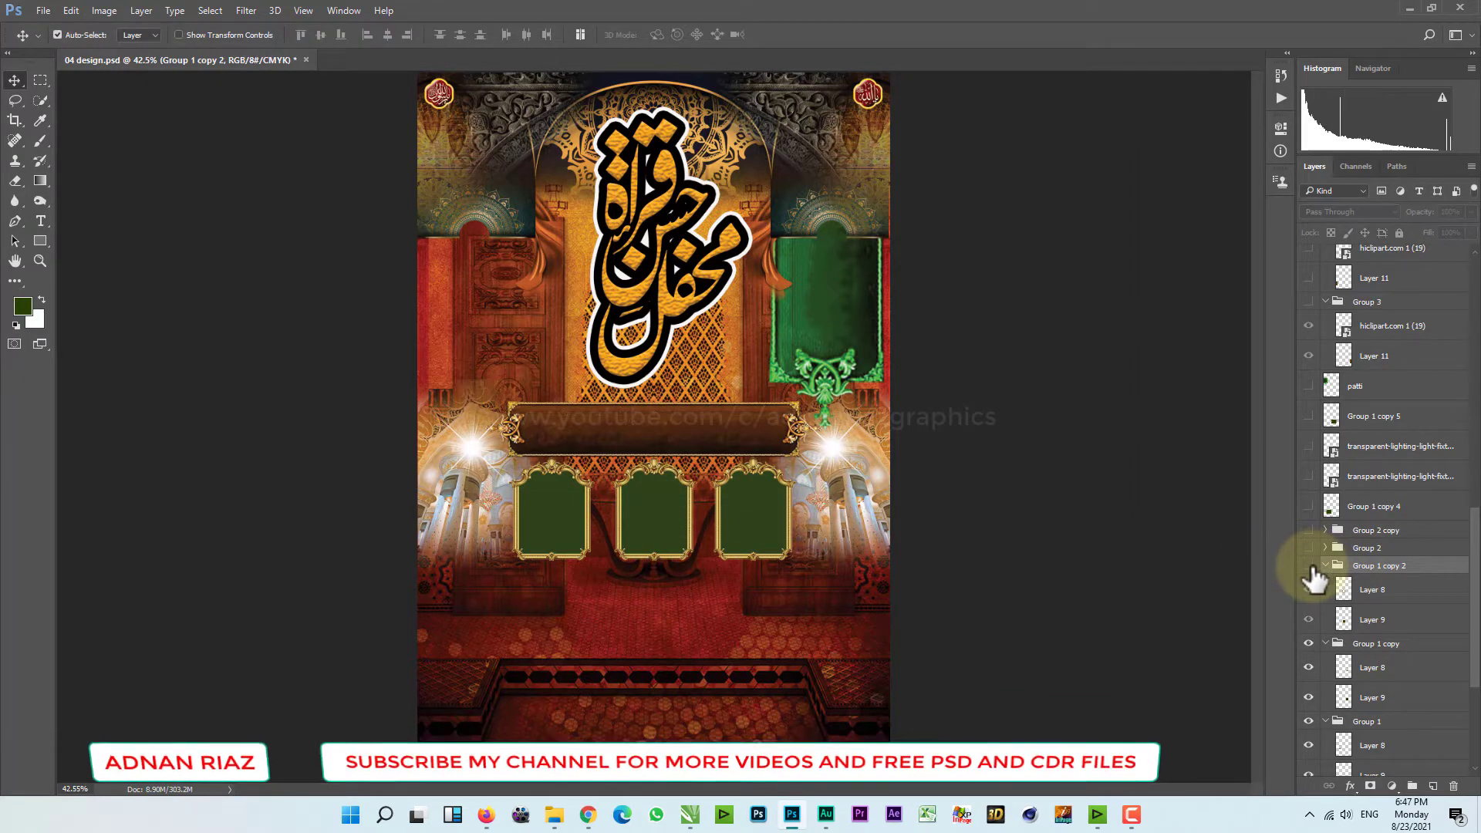
# - Hide the Group 1 copy 2 group containing the middle arched frame
pyautogui.click(1310, 589)
pyautogui.click(1309, 590)
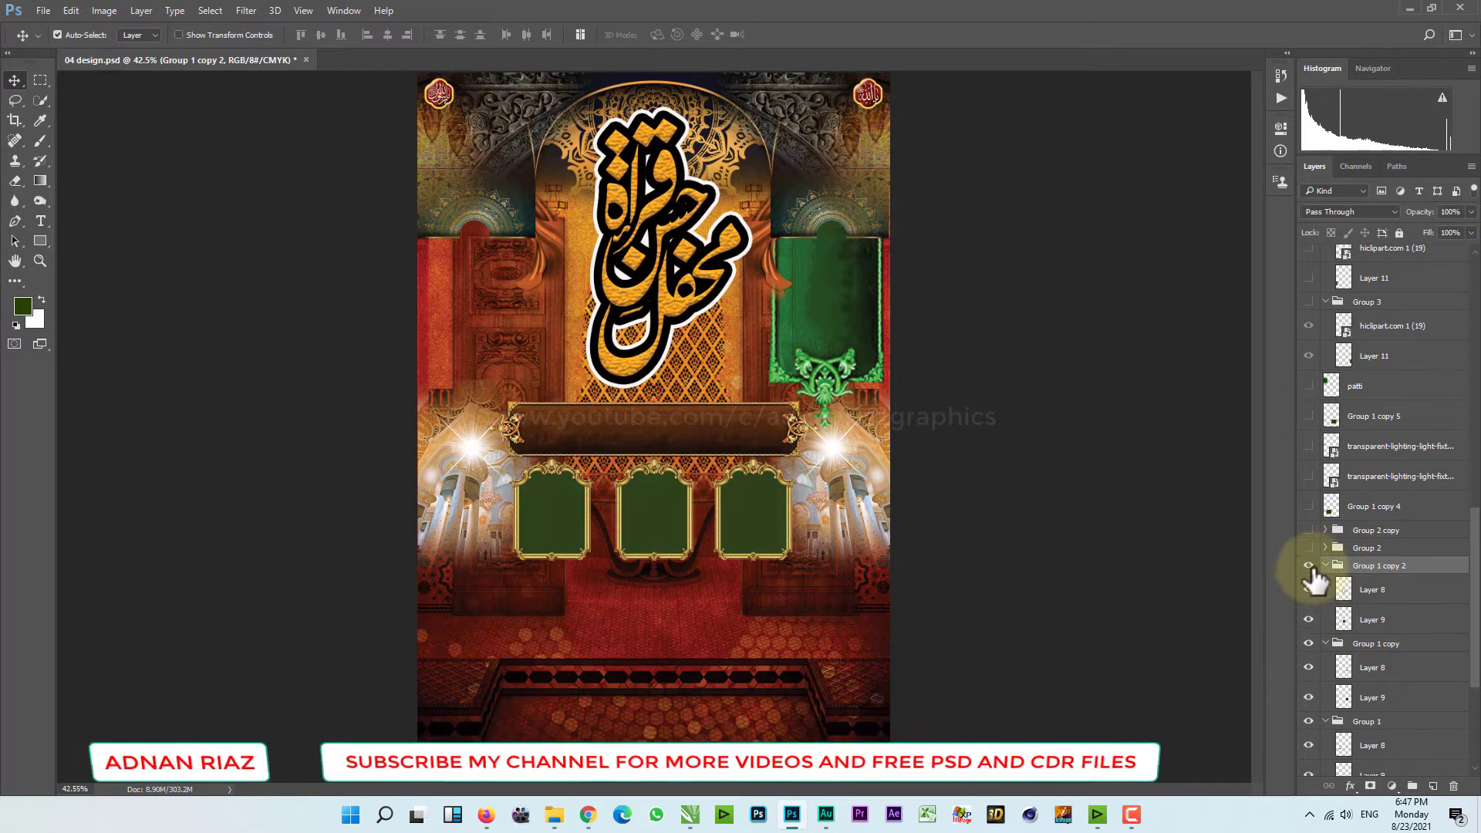
pyautogui.click(1310, 566)
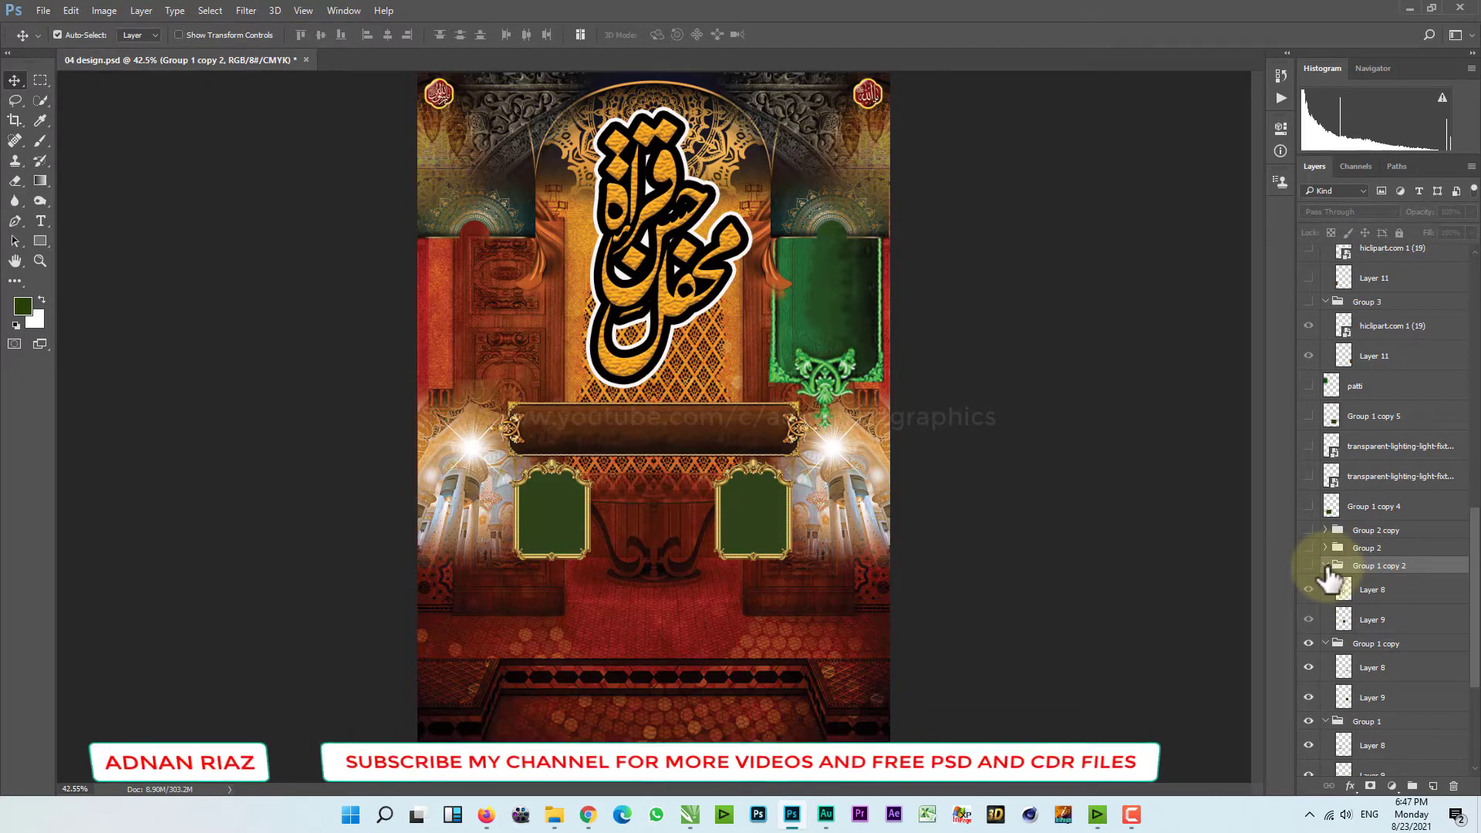
# - Collapse Group 1 copy 2, and hide and collapse the Group 1 copy and Group 1 frame groups
pyautogui.click(1325, 565)
pyautogui.click(1314, 569)
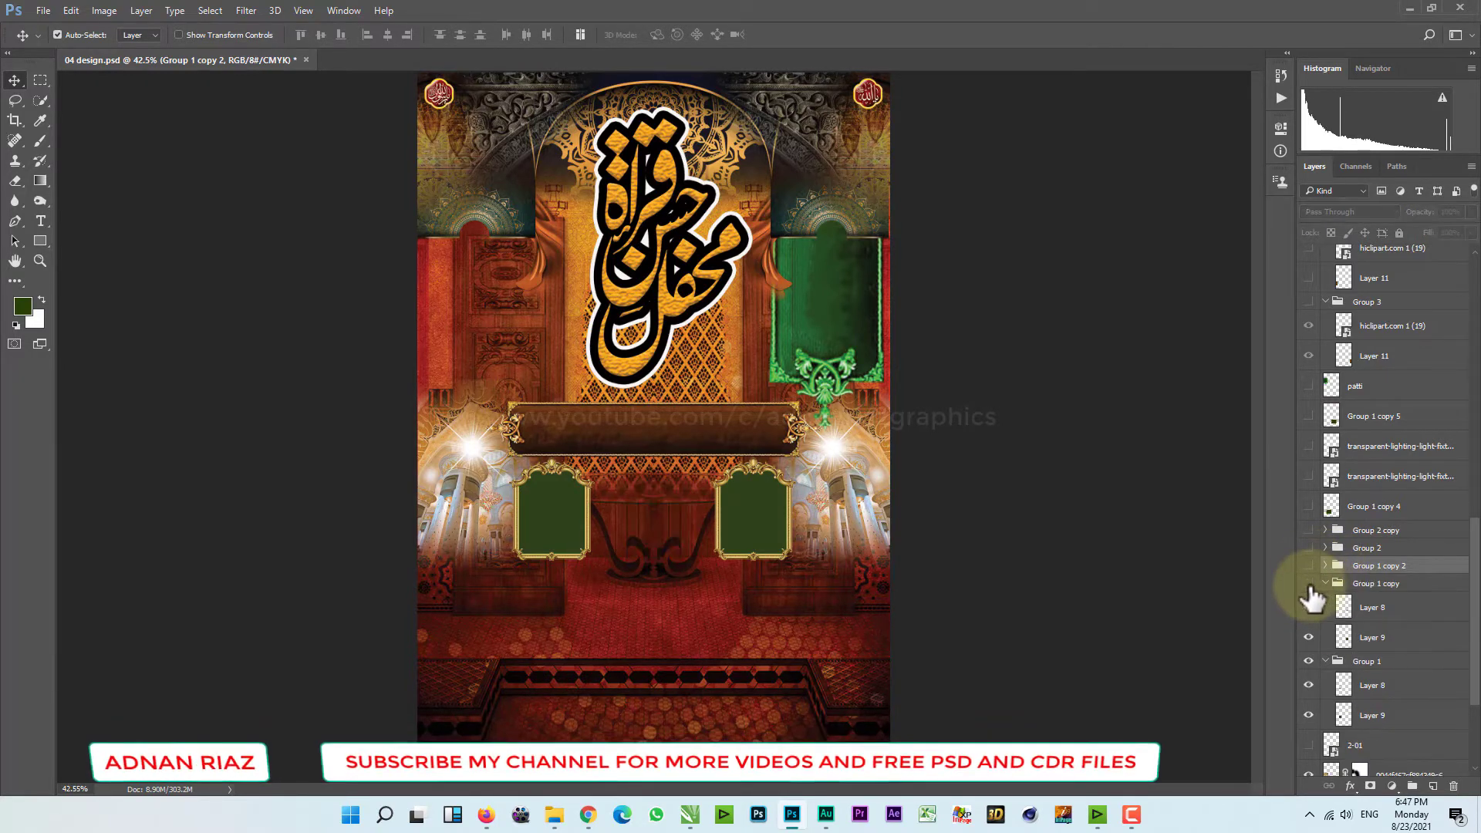
pyautogui.click(1309, 586)
pyautogui.click(1310, 607)
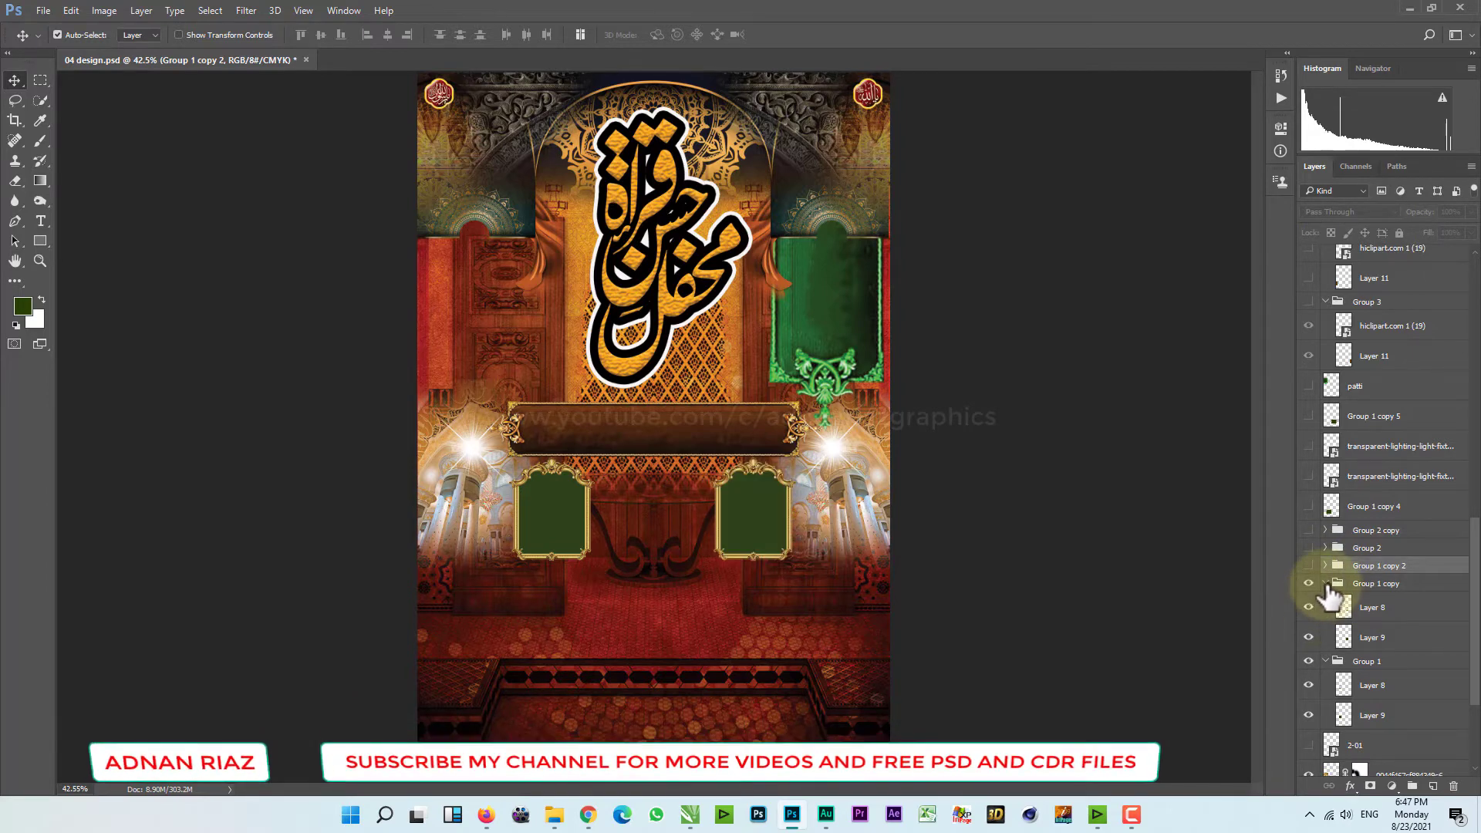
pyautogui.click(1309, 583)
pyautogui.click(1325, 583)
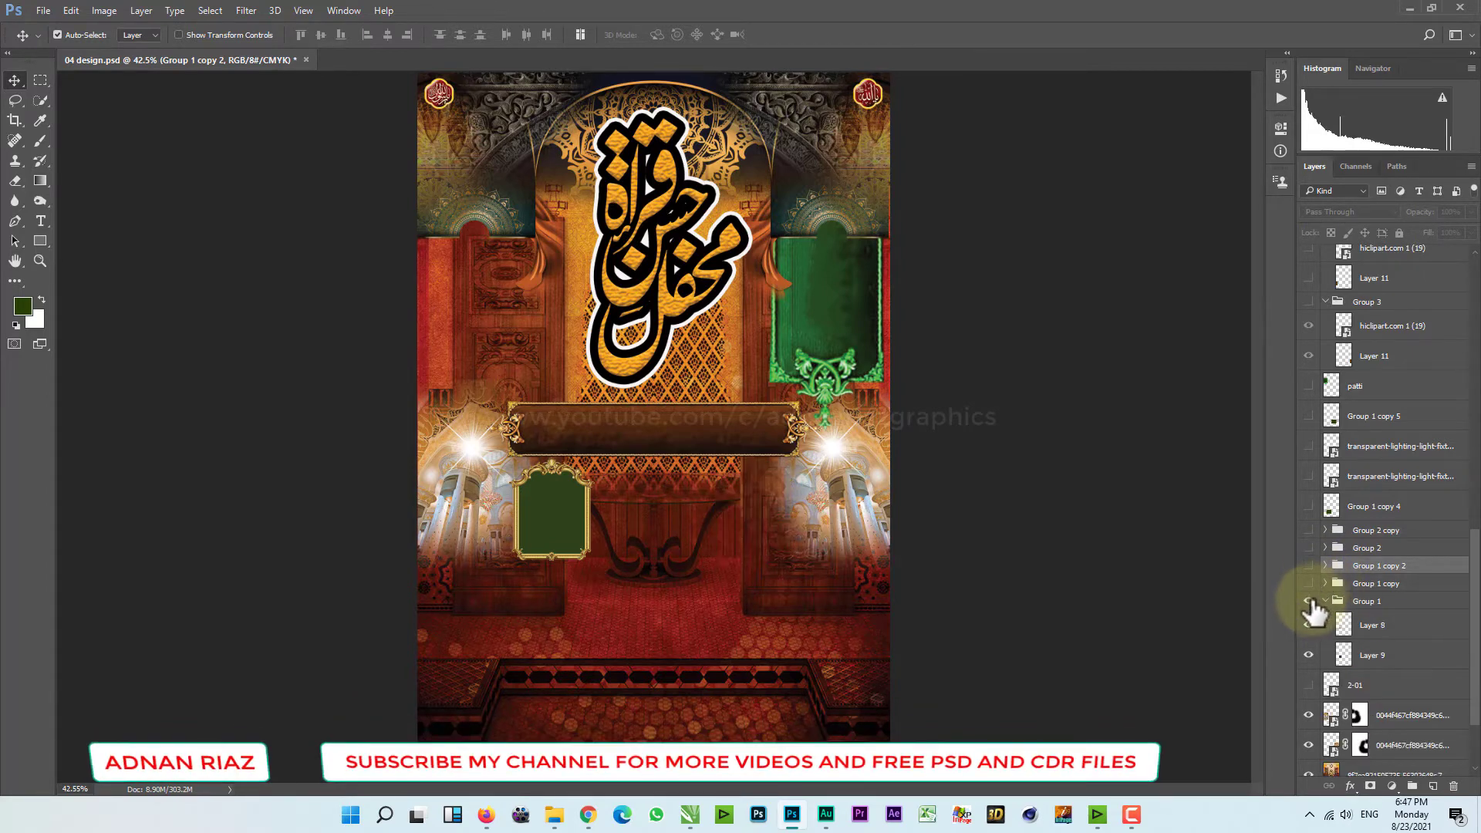
pyautogui.click(1326, 602)
pyautogui.click(1310, 625)
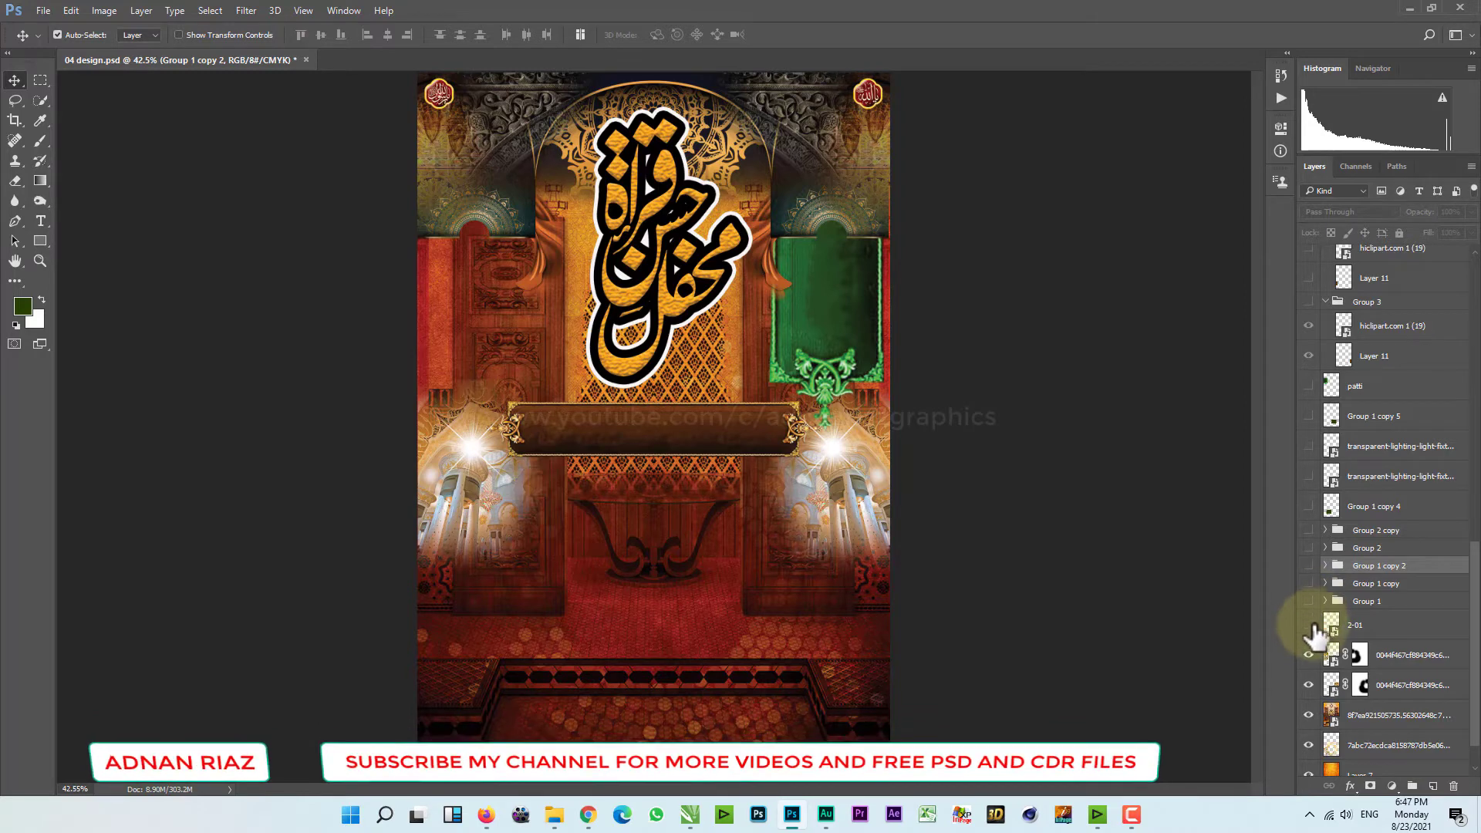
# - Hide both masked 0044f467 mosque image layers, the 8f7ea921505735 interior image and the 7abc72ecdca dot pattern layer
pyautogui.click(1310, 655)
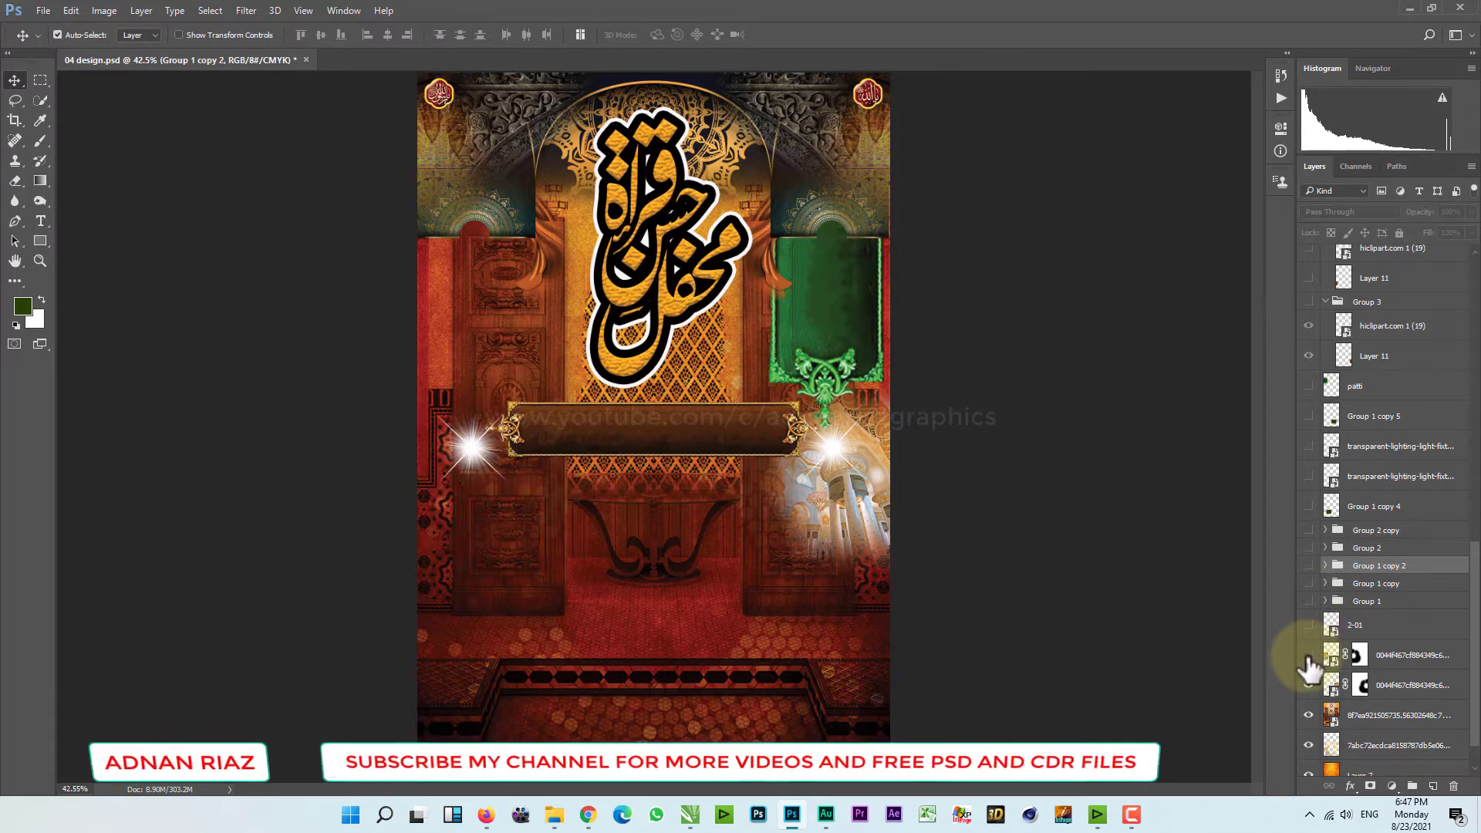
pyautogui.click(1309, 686)
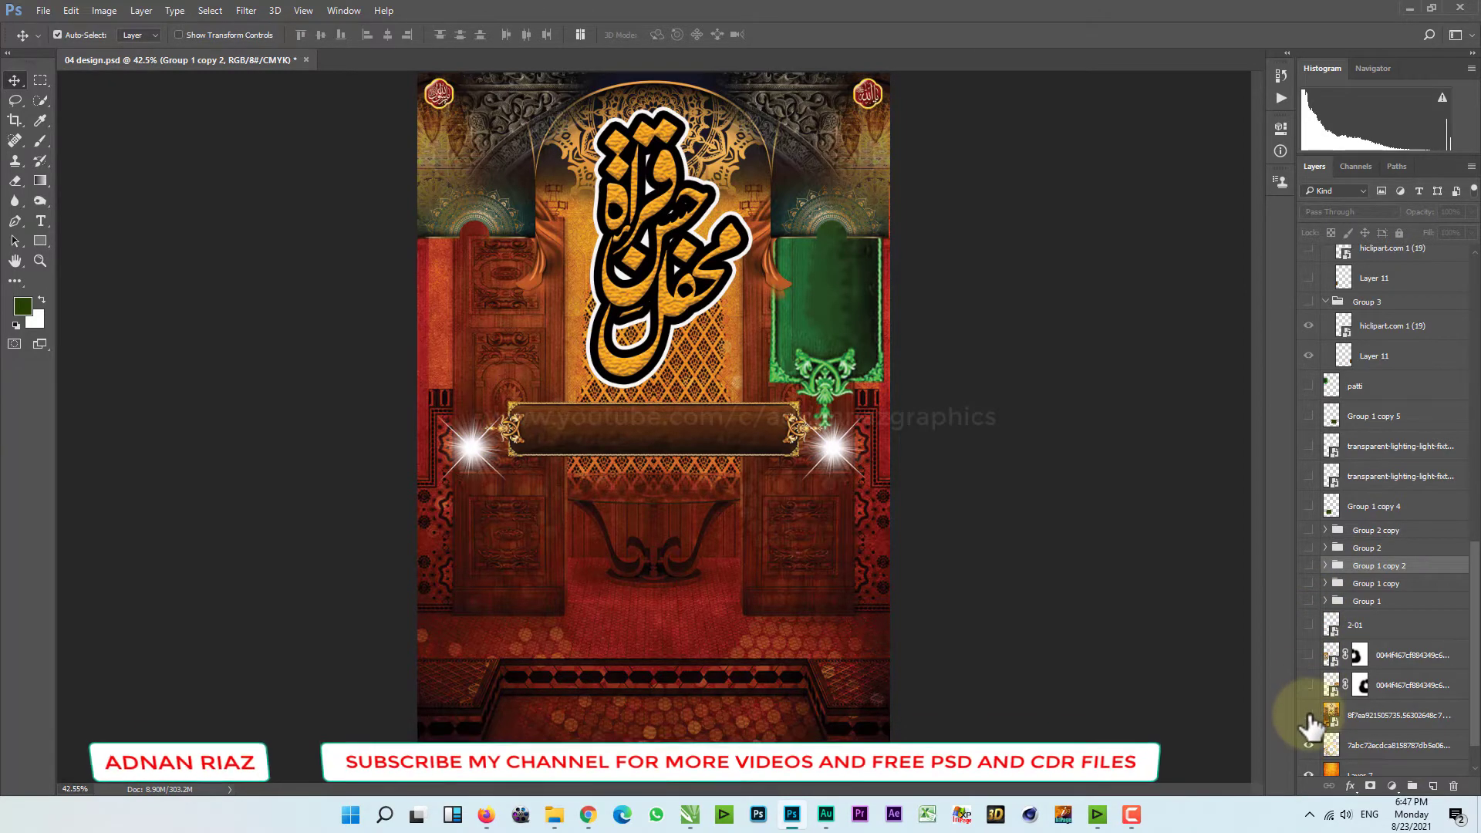
pyautogui.click(1308, 716)
pyautogui.keyDown('alt'); pyautogui.scroll(-2, 793, 516); pyautogui.keyUp('alt')
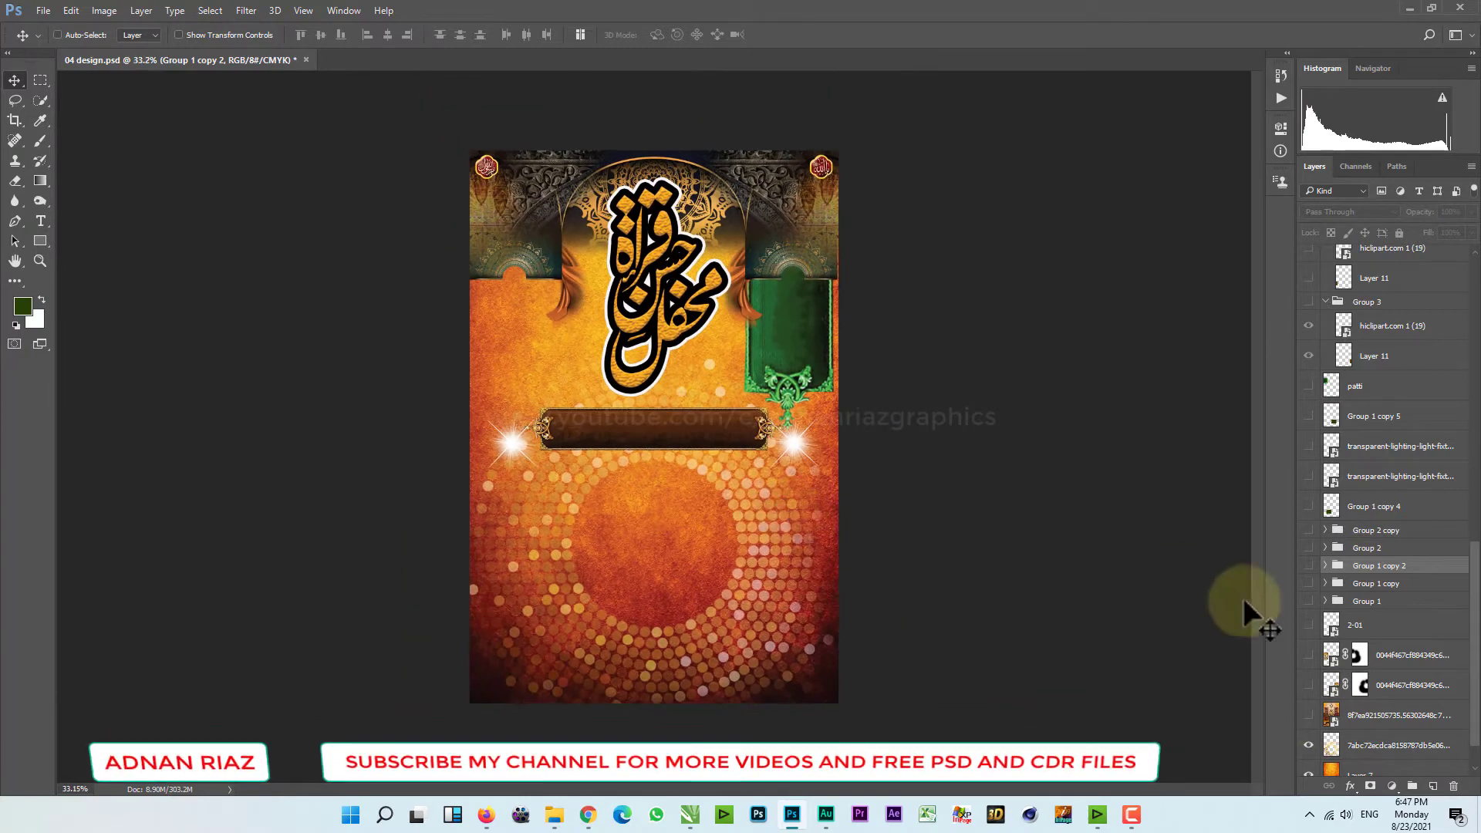
pyautogui.scroll(-2, 1321, 640)
pyautogui.click(1308, 701)
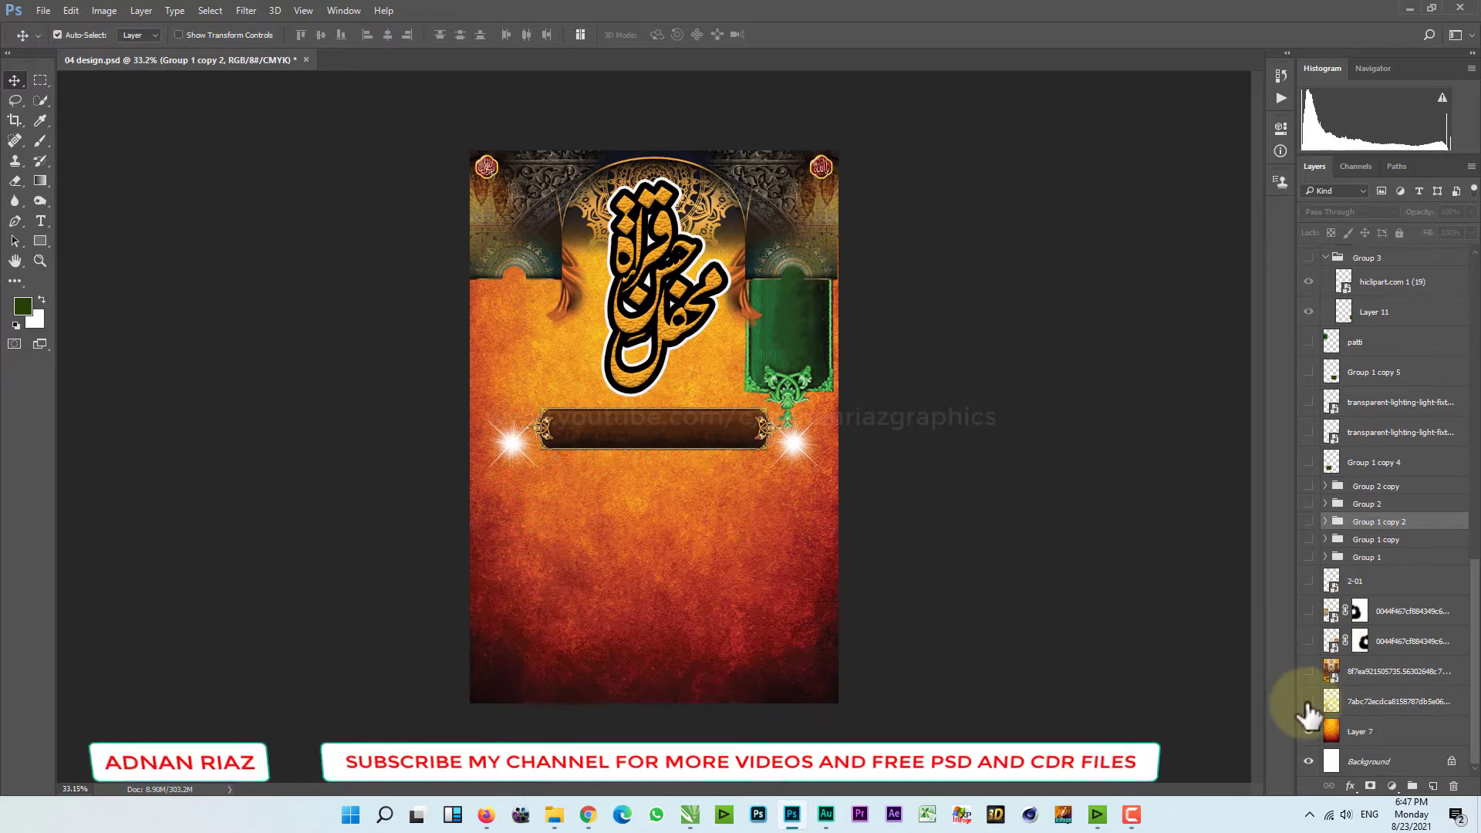
pyautogui.click(1309, 702)
pyautogui.click(1308, 702)
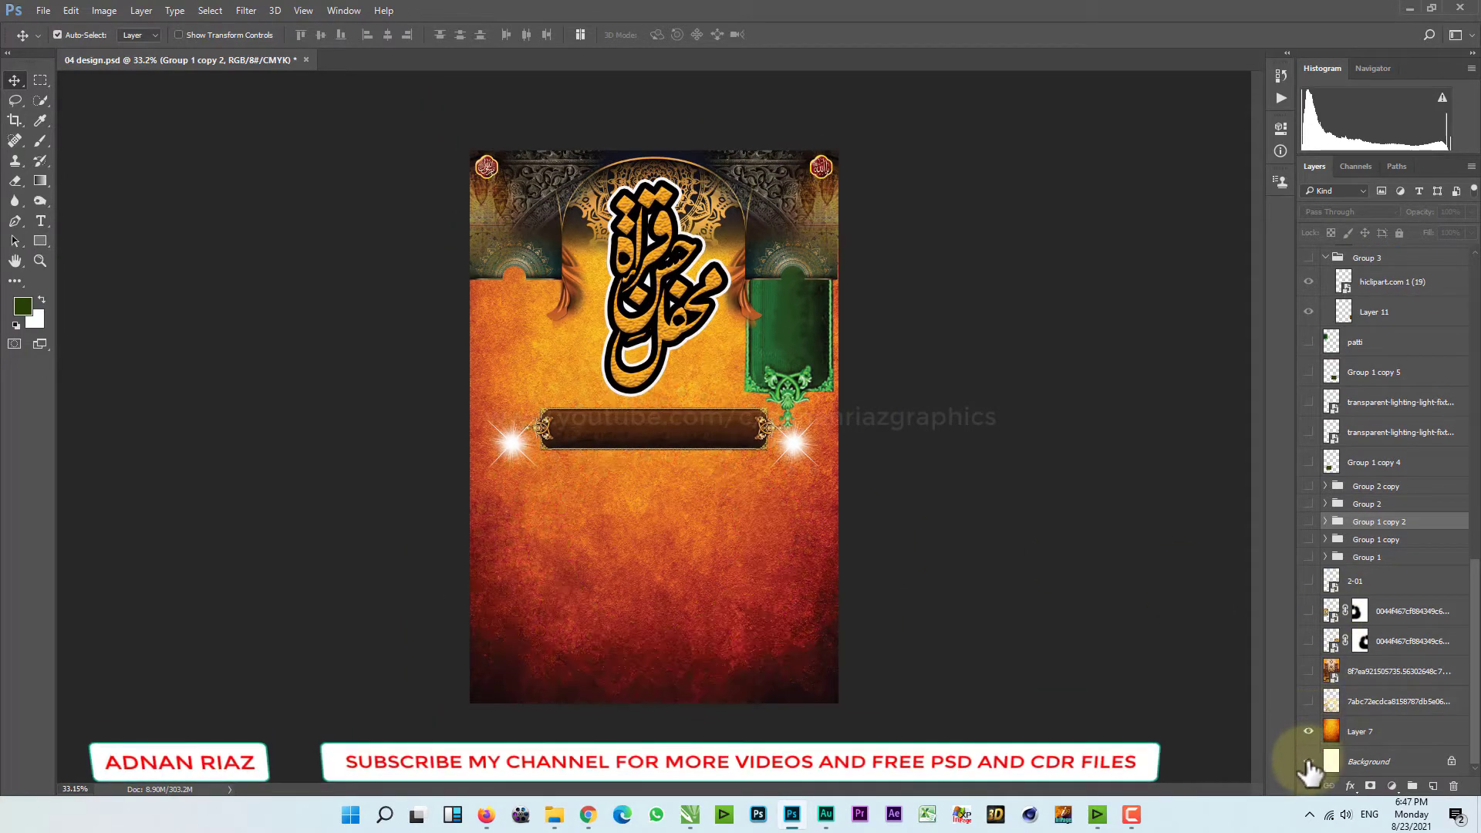
# - Collapse and hide Group 3 copy, and hide the patti copy, pngwave (1), pngwave (1) copy and upper patti layers
pyautogui.scroll(2, 1329, 523)
pyautogui.scroll(3, 1329, 523)
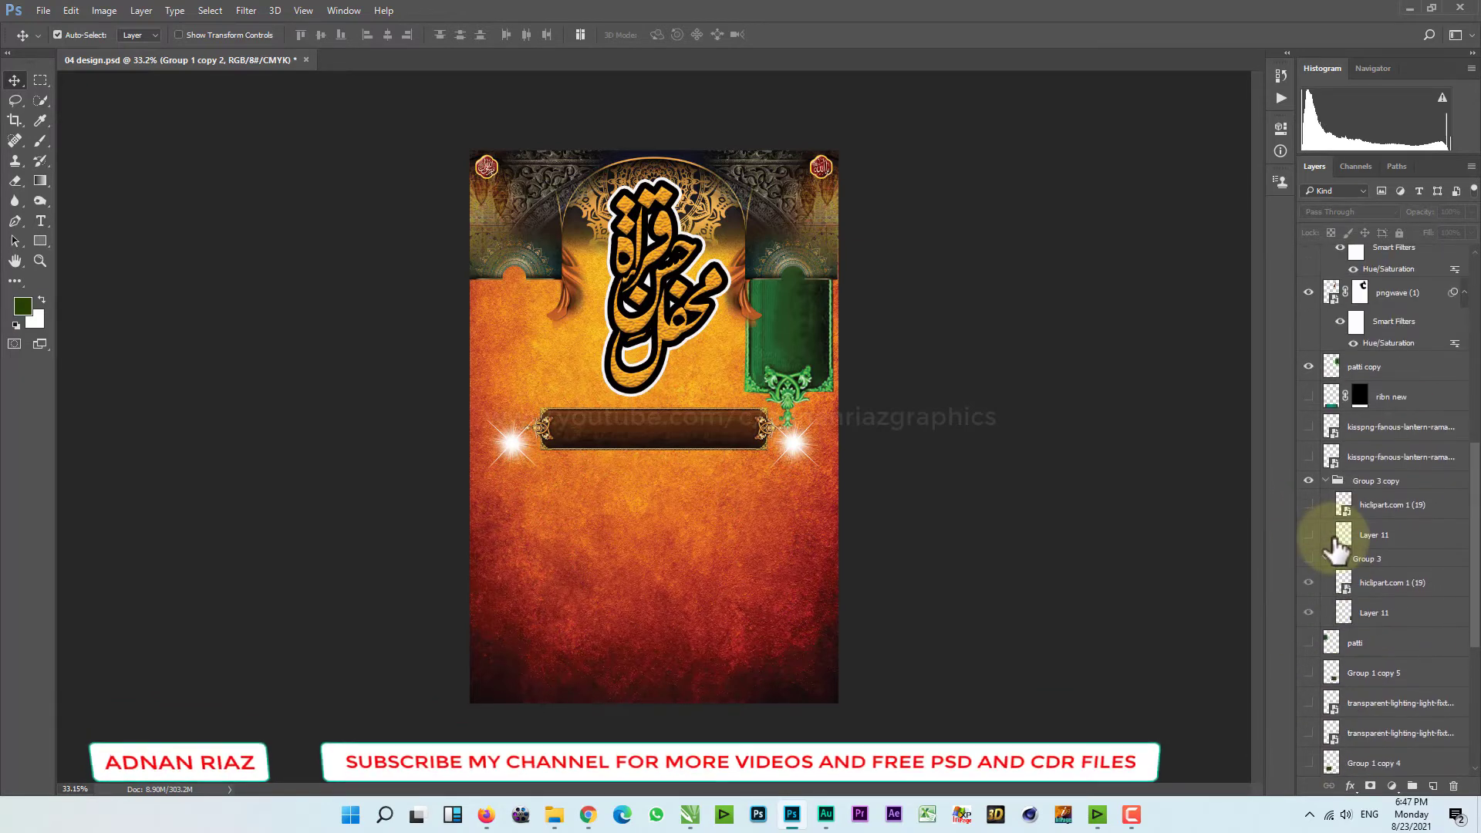
pyautogui.click(1327, 481)
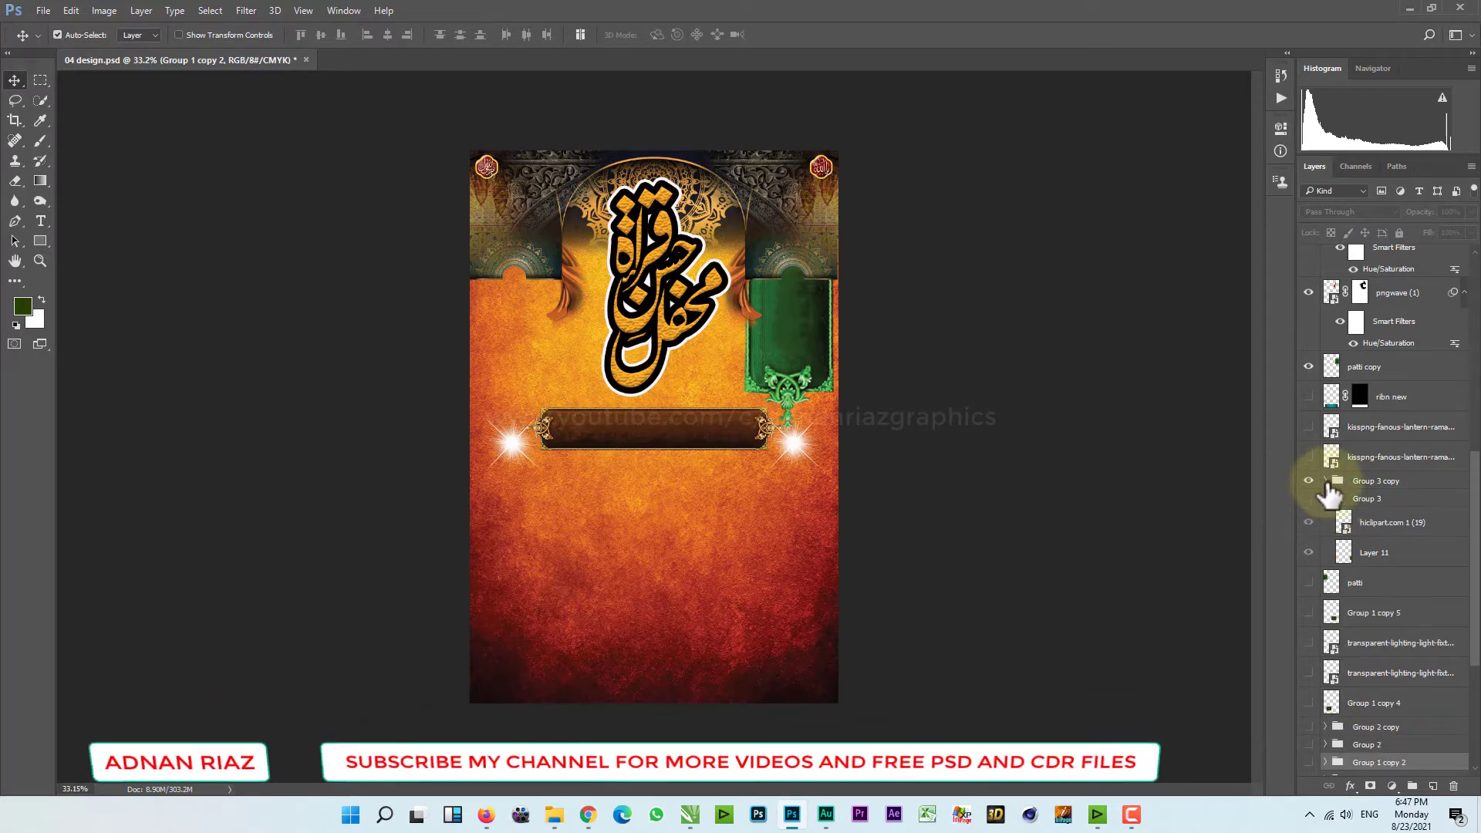
pyautogui.click(1309, 480)
pyautogui.scroll(3, 1316, 509)
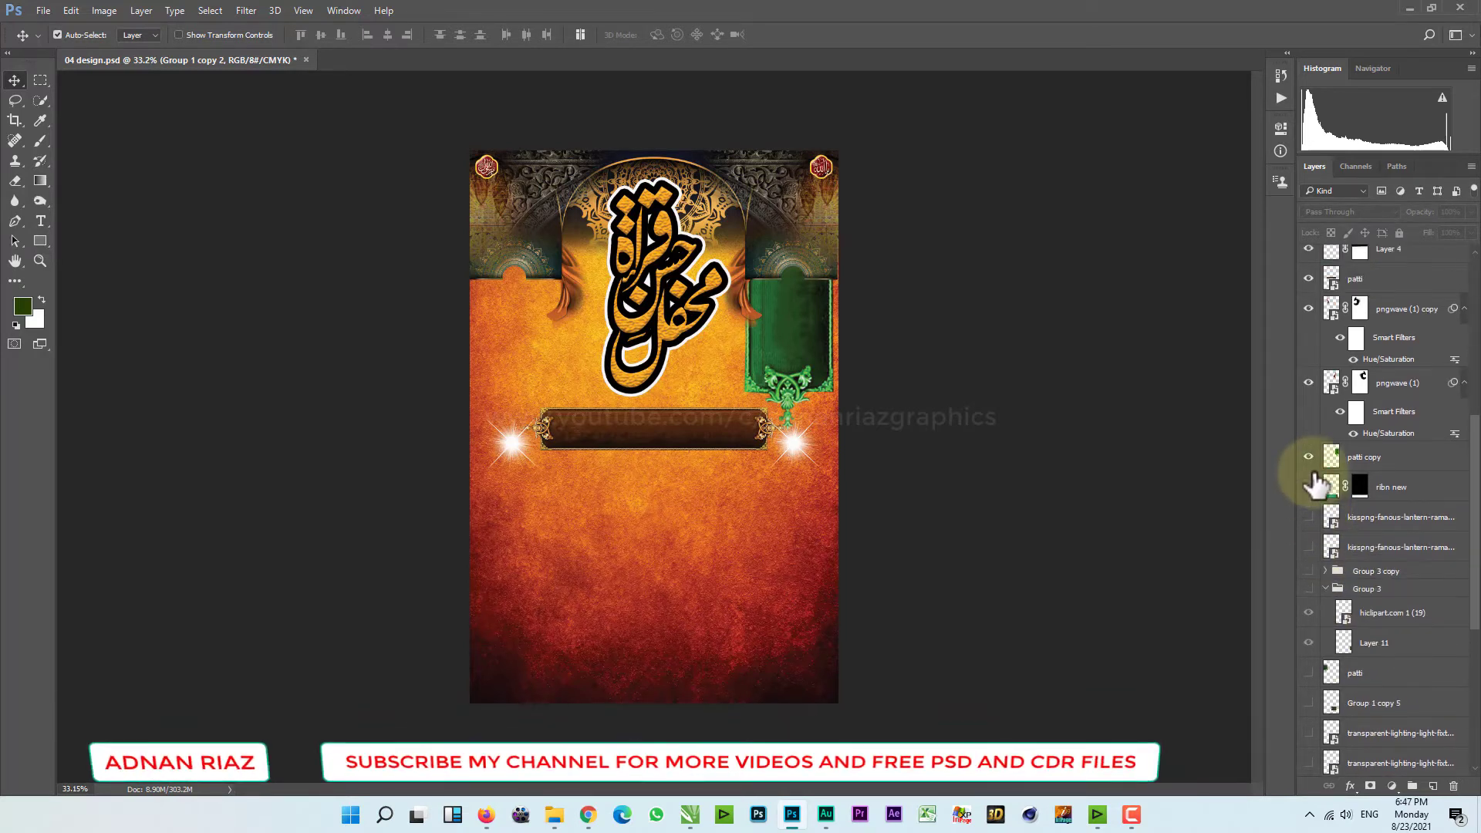
pyautogui.click(1309, 458)
pyautogui.scroll(3, 1316, 478)
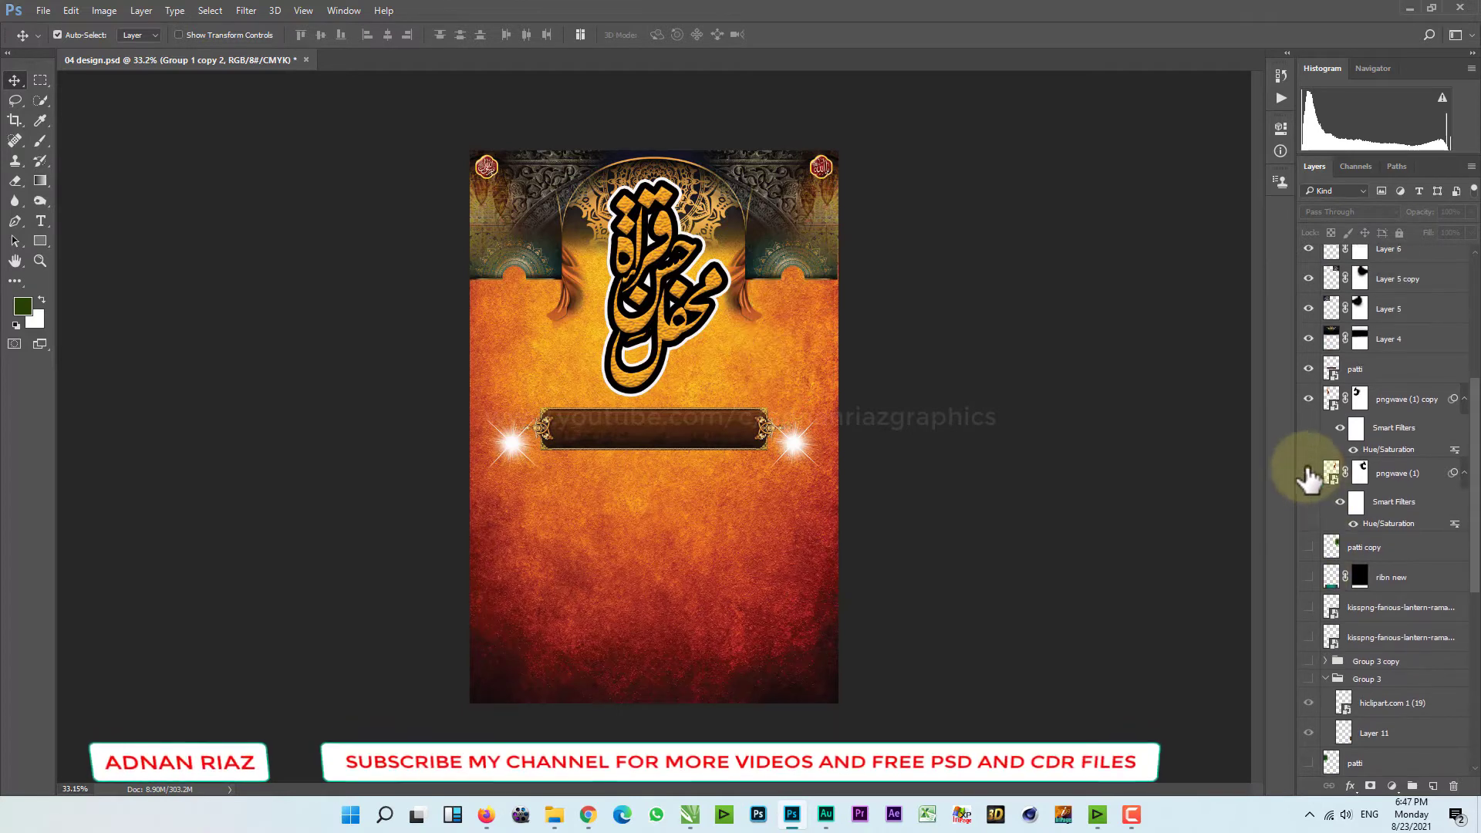
pyautogui.click(1309, 474)
pyautogui.scroll(2, 1310, 478)
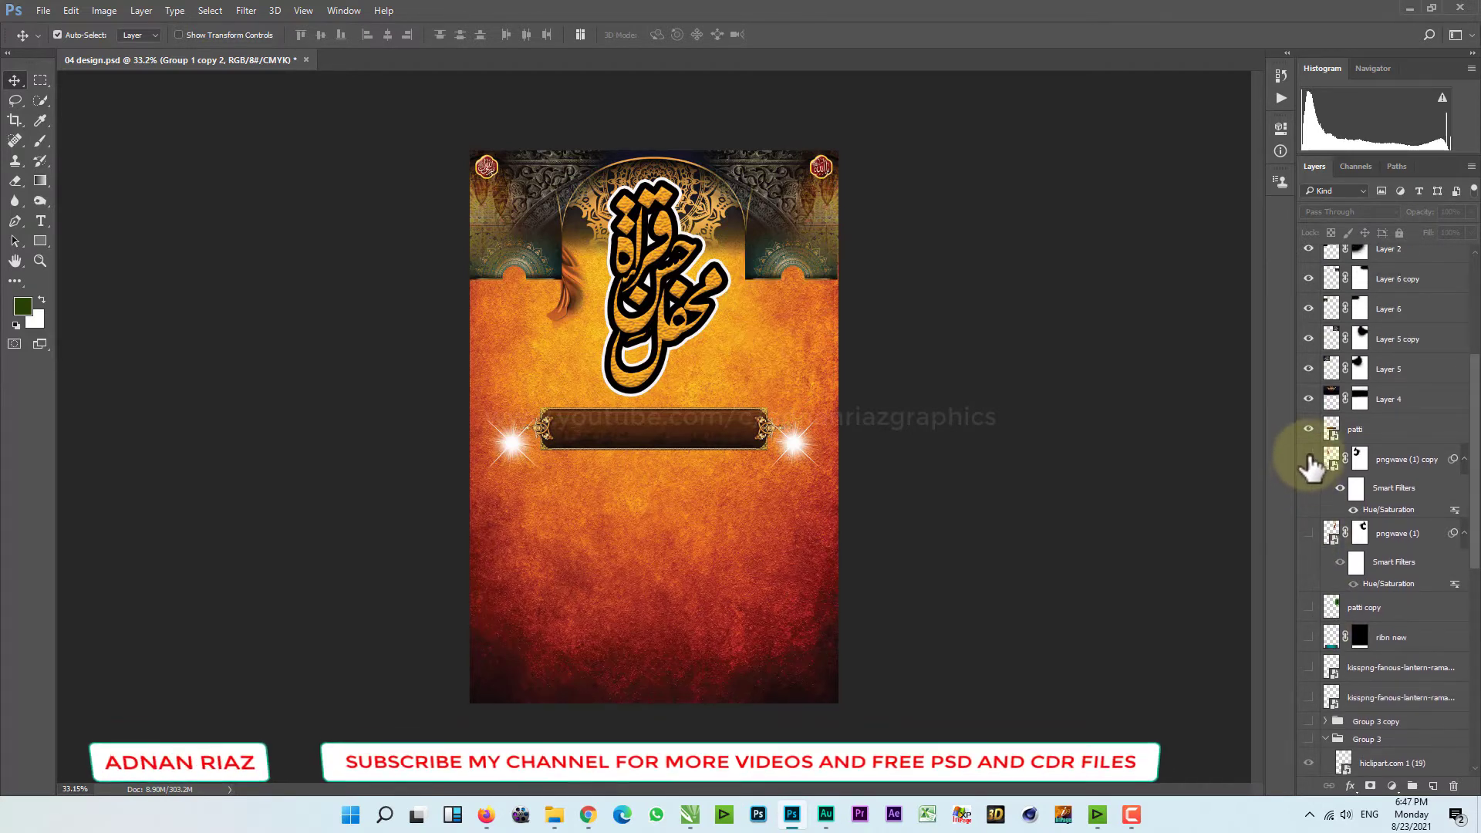
pyautogui.click(1308, 429)
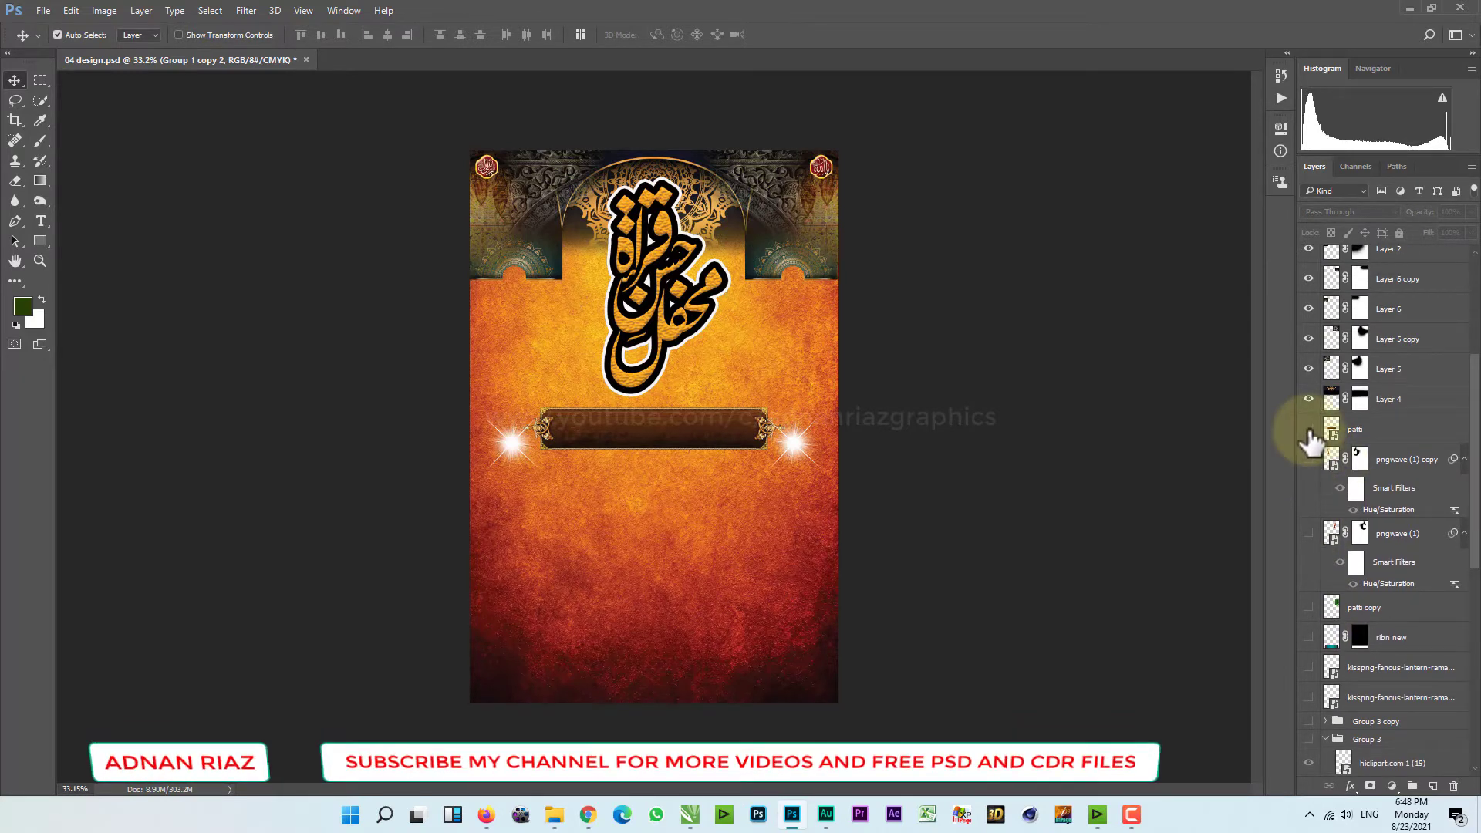
# - Hide all masked layers from Layer 4 up to Layer 2 copy, both WHITE LIGHT layers and both 89d410aa layers
pyautogui.moveTo(1309, 432); pyautogui.dragTo(1316, 307)
pyautogui.click(1309, 276)
pyautogui.click(1309, 248)
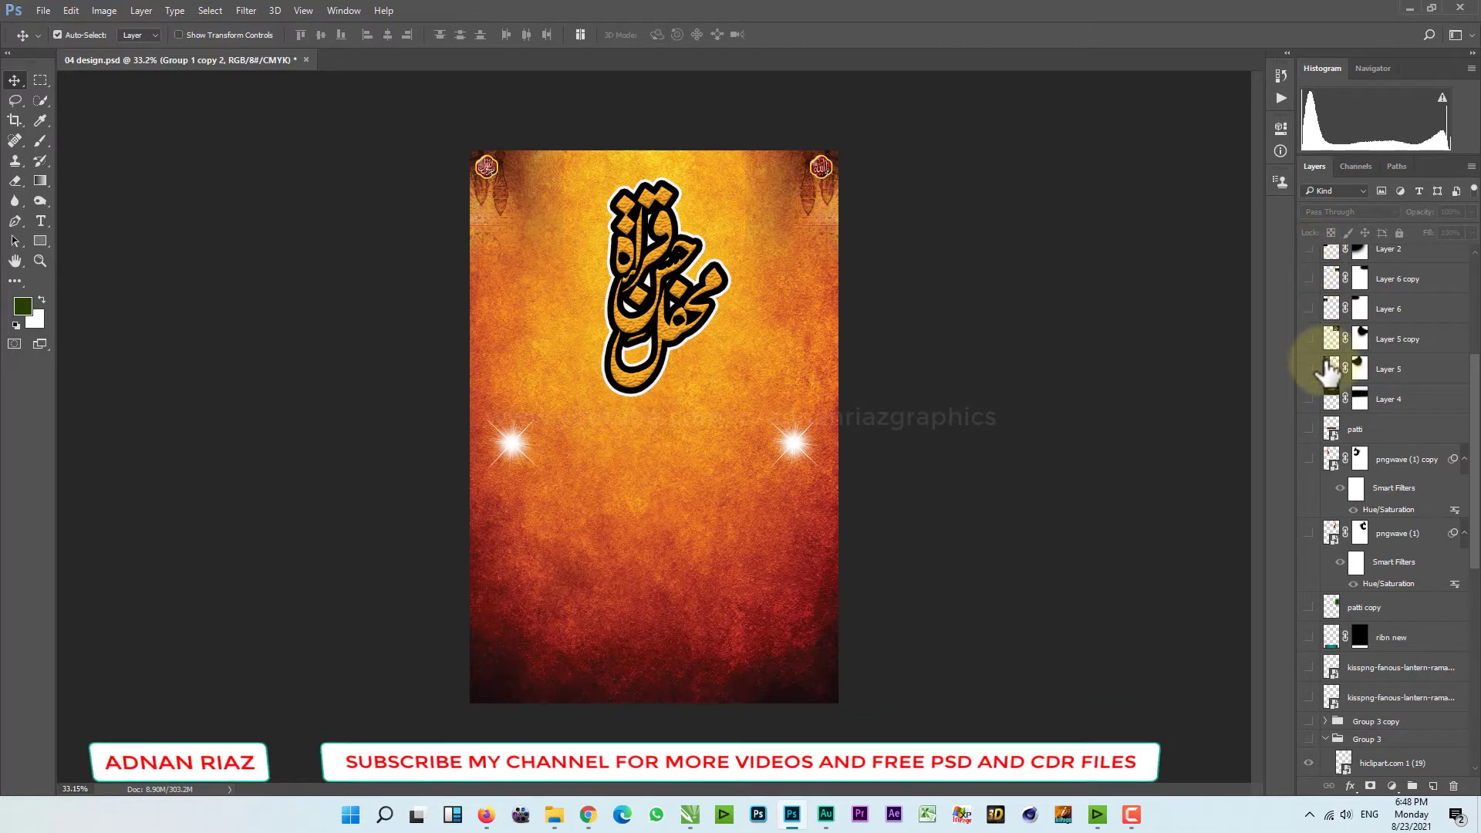
pyautogui.scroll(6, 1328, 421)
pyautogui.scroll(2, 1329, 447)
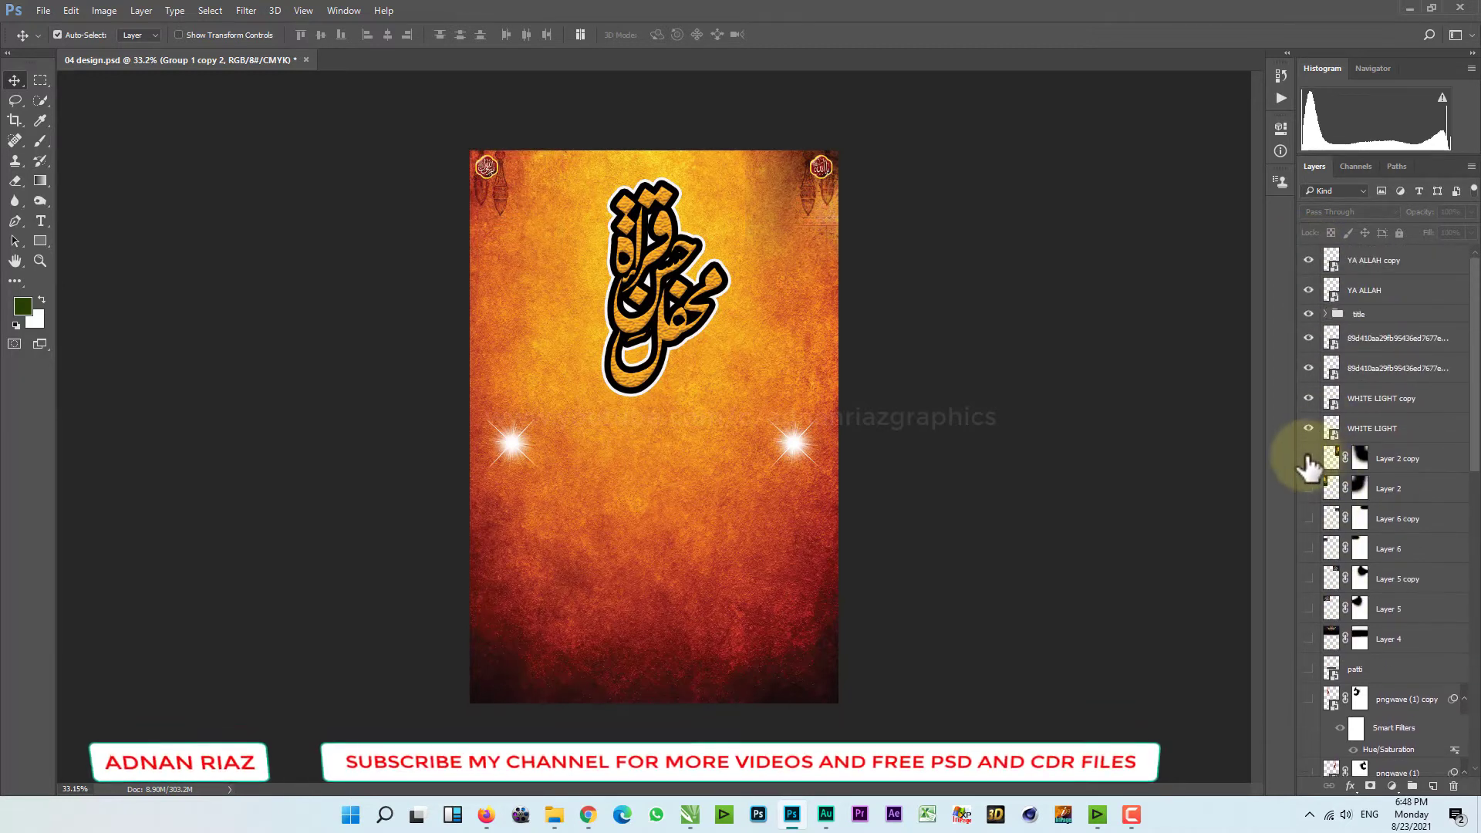
pyautogui.click(1309, 428)
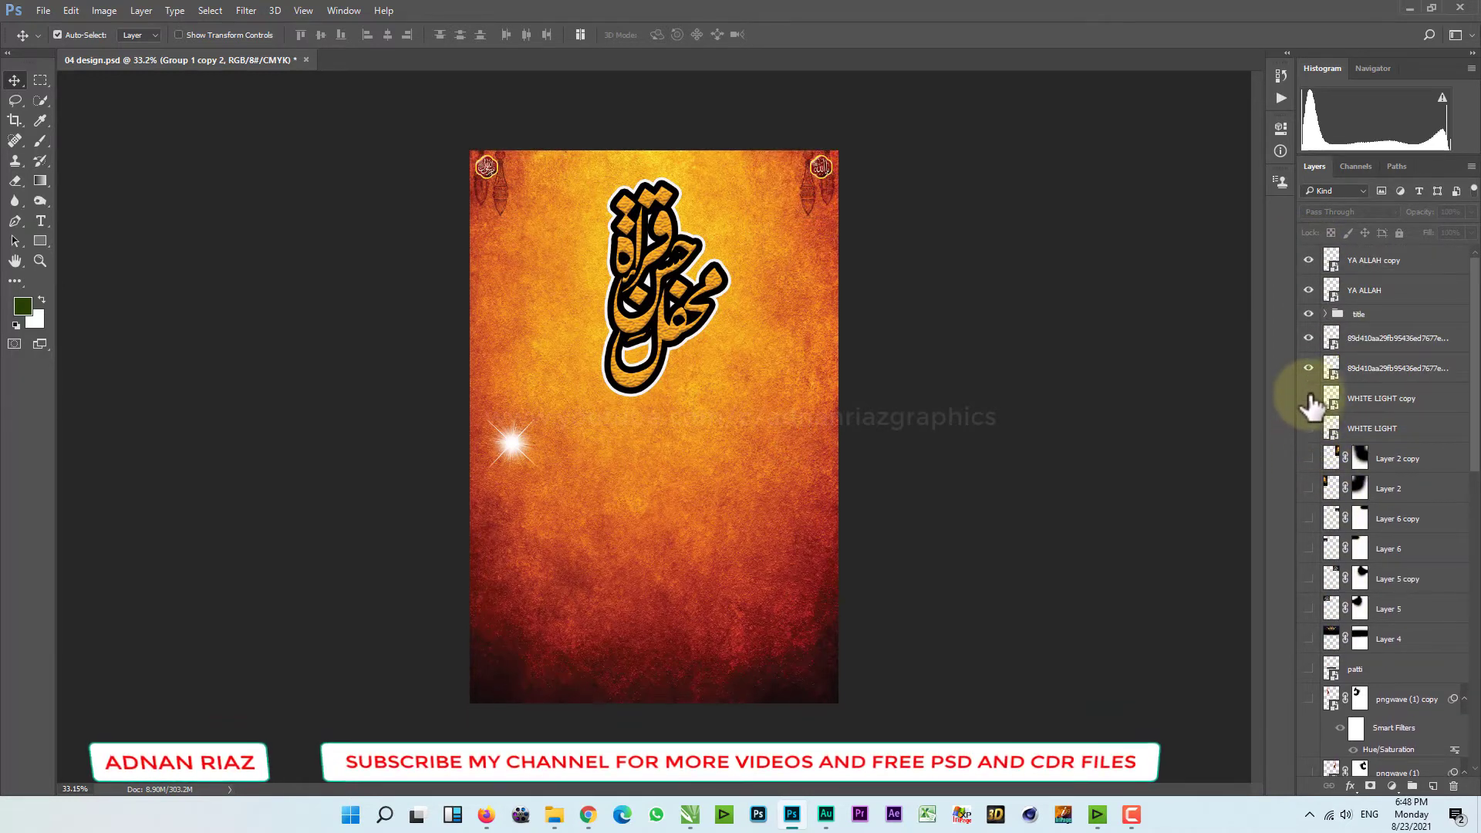
pyautogui.moveTo(1310, 396); pyautogui.dragTo(1310, 334)
# - Hide the YA ALLAH and YA ALLAH copy layers, and the qirat copy 2 and qirat copy 3 layers inside the title group
pyautogui.click(1309, 314)
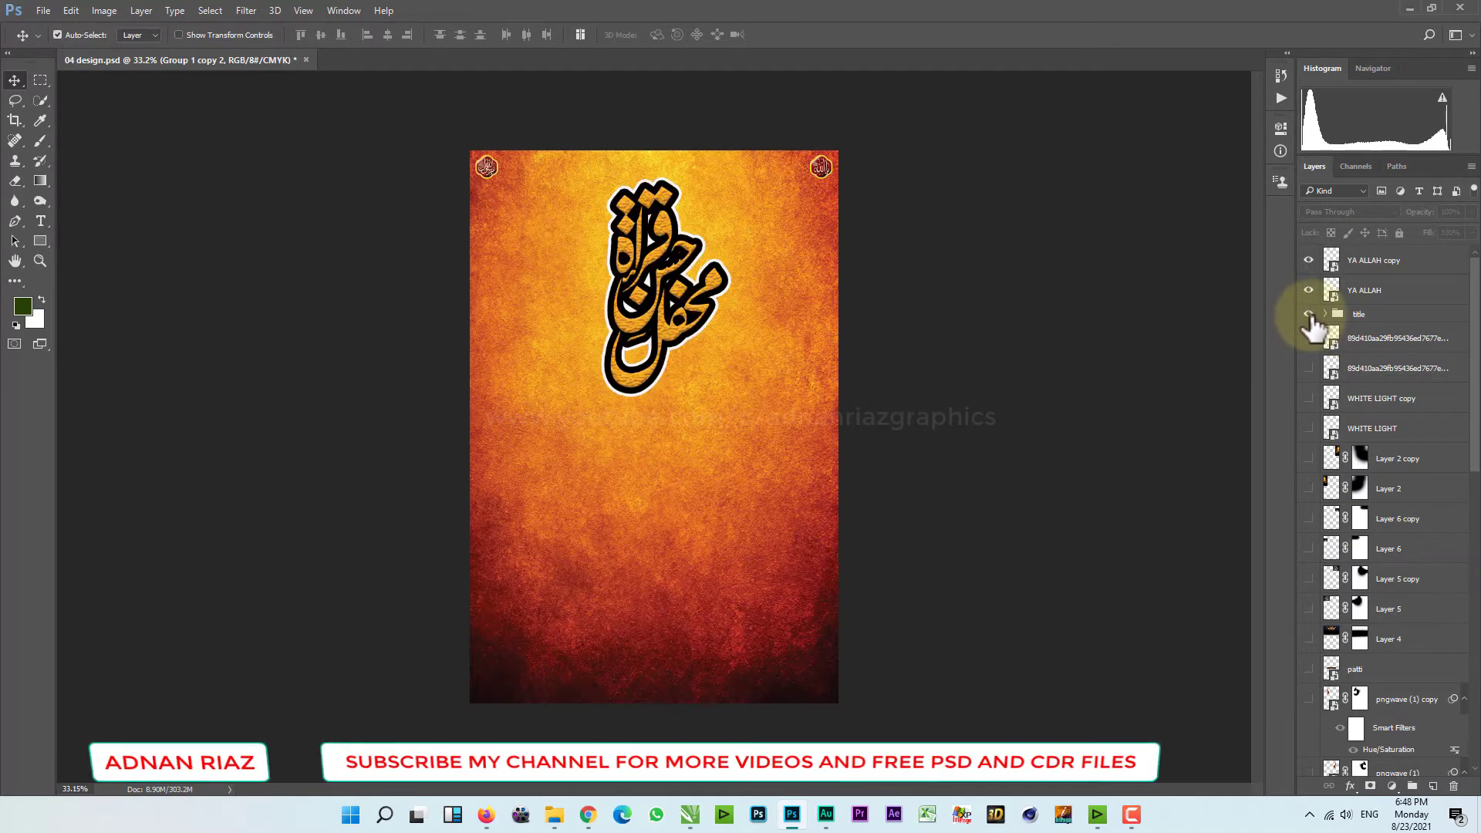
pyautogui.click(1310, 315)
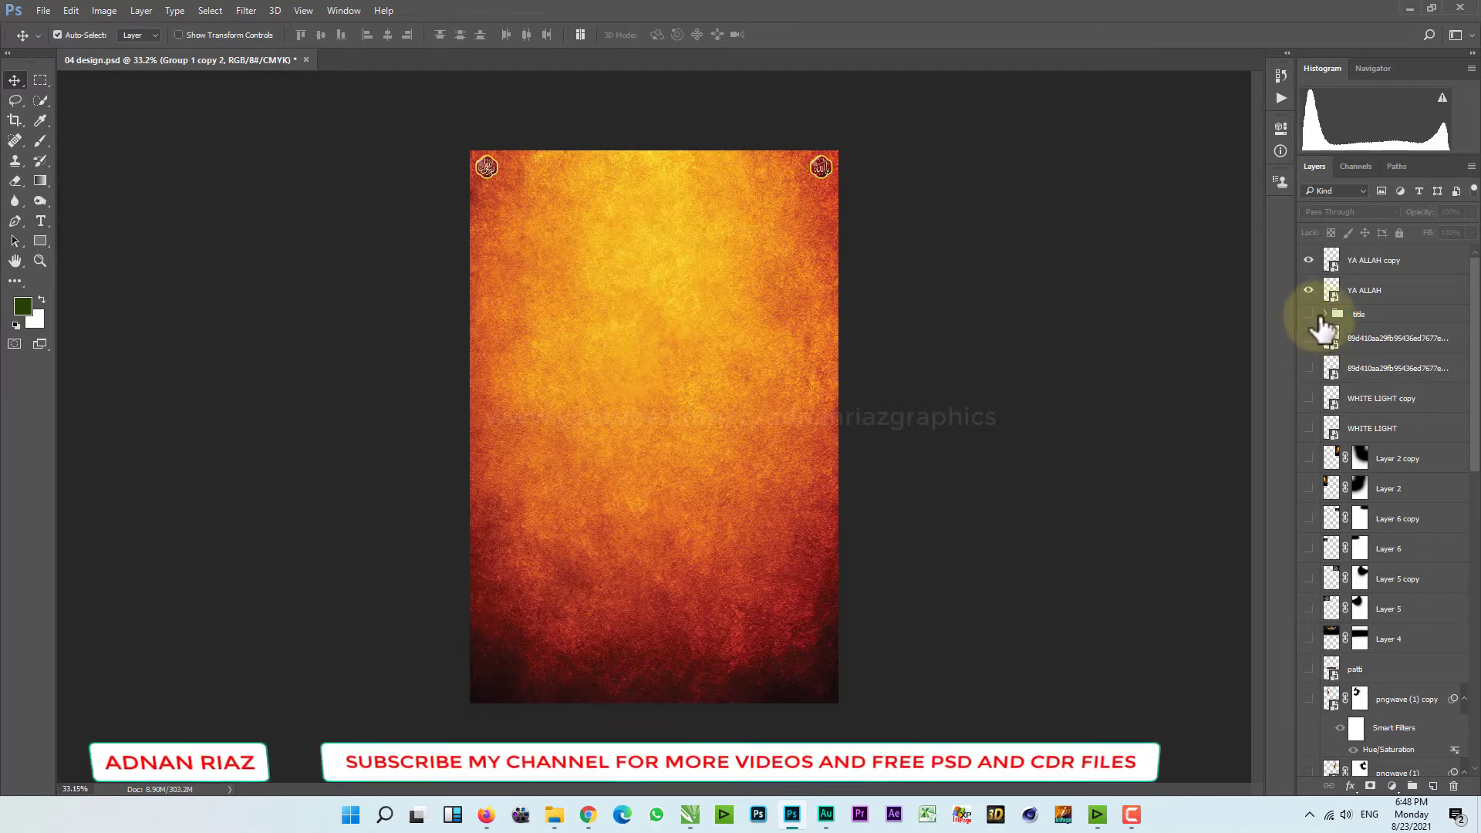
pyautogui.click(1326, 315)
pyautogui.click(1326, 315)
pyautogui.click(1309, 314)
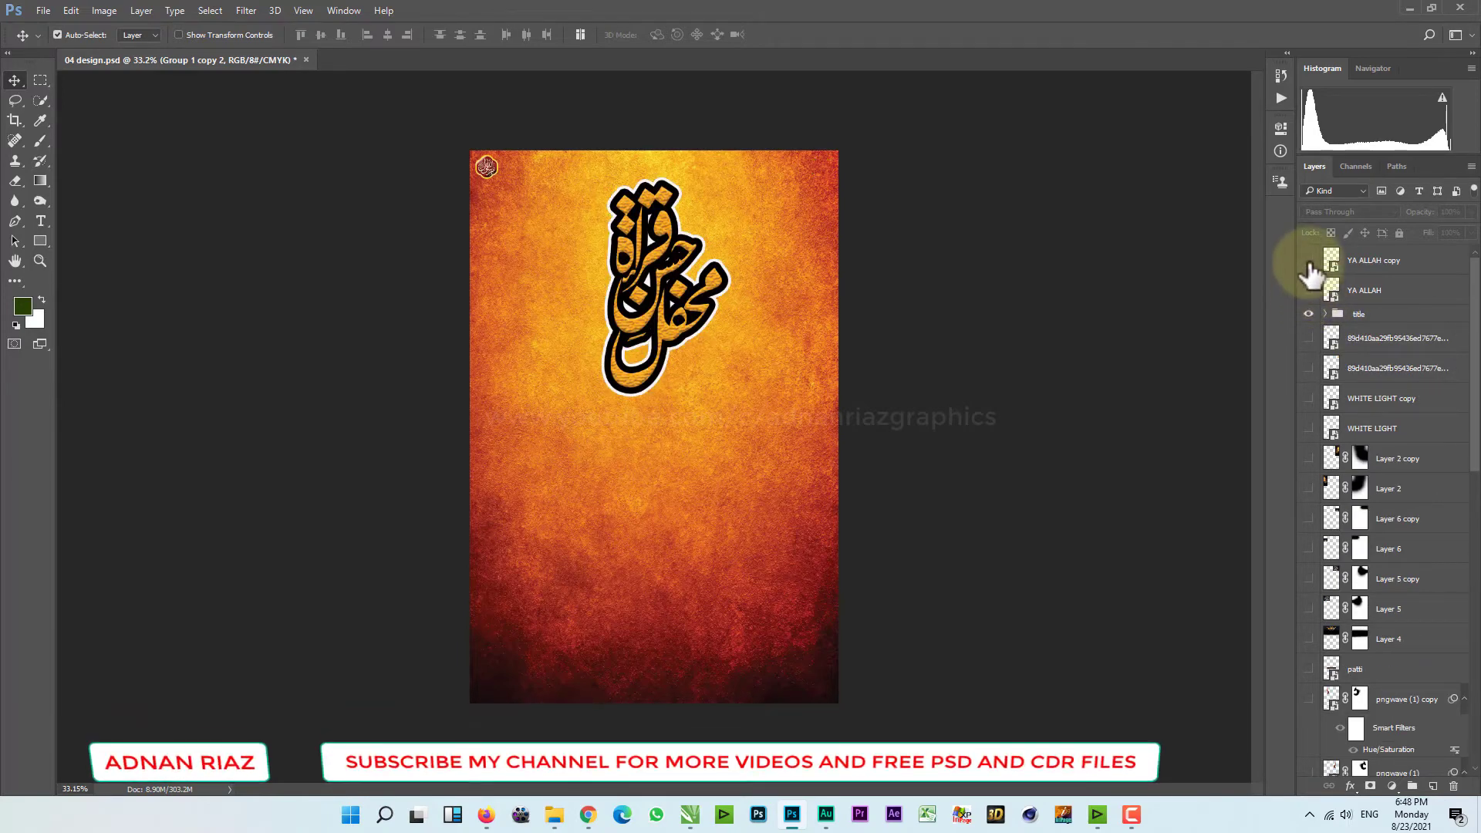
pyautogui.click(1327, 315)
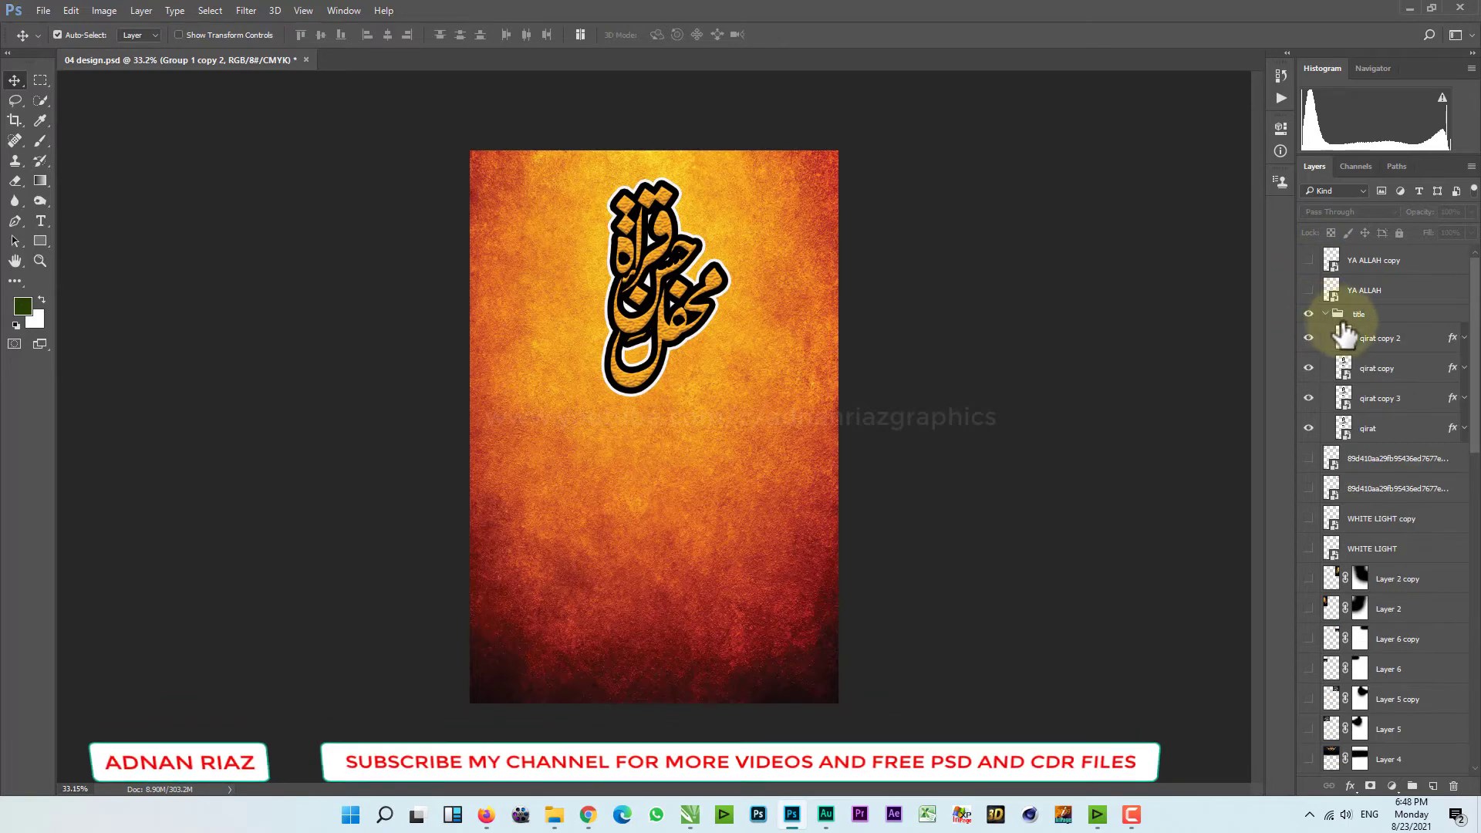
pyautogui.click(1309, 398)
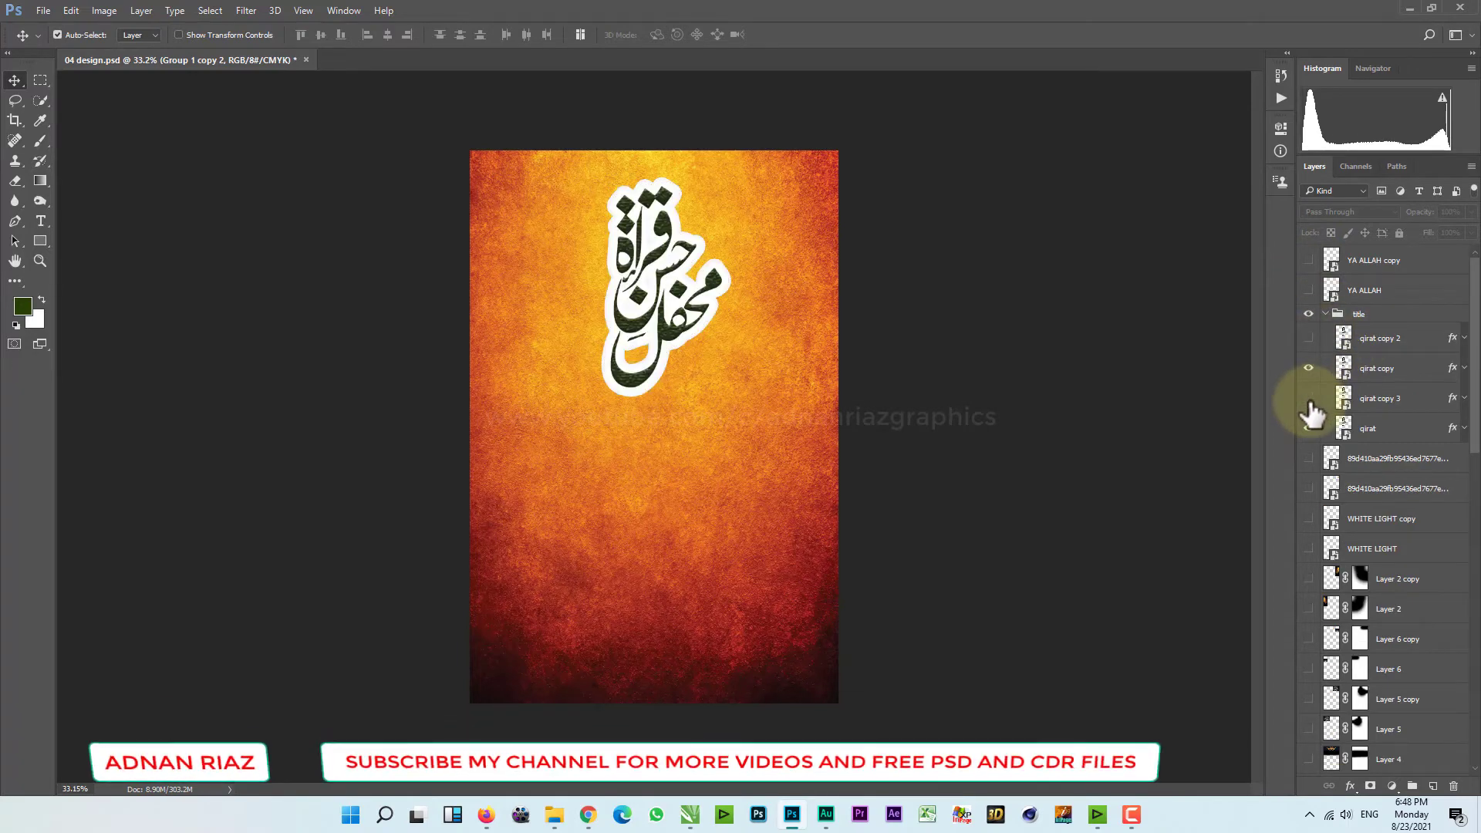
# - Show all hidden layers and groups again from the qirat layer down to the 7abc72ecdca pattern layer
pyautogui.moveTo(1309, 420); pyautogui.dragTo(1311, 759)
pyautogui.scroll(-5, 1325, 706)
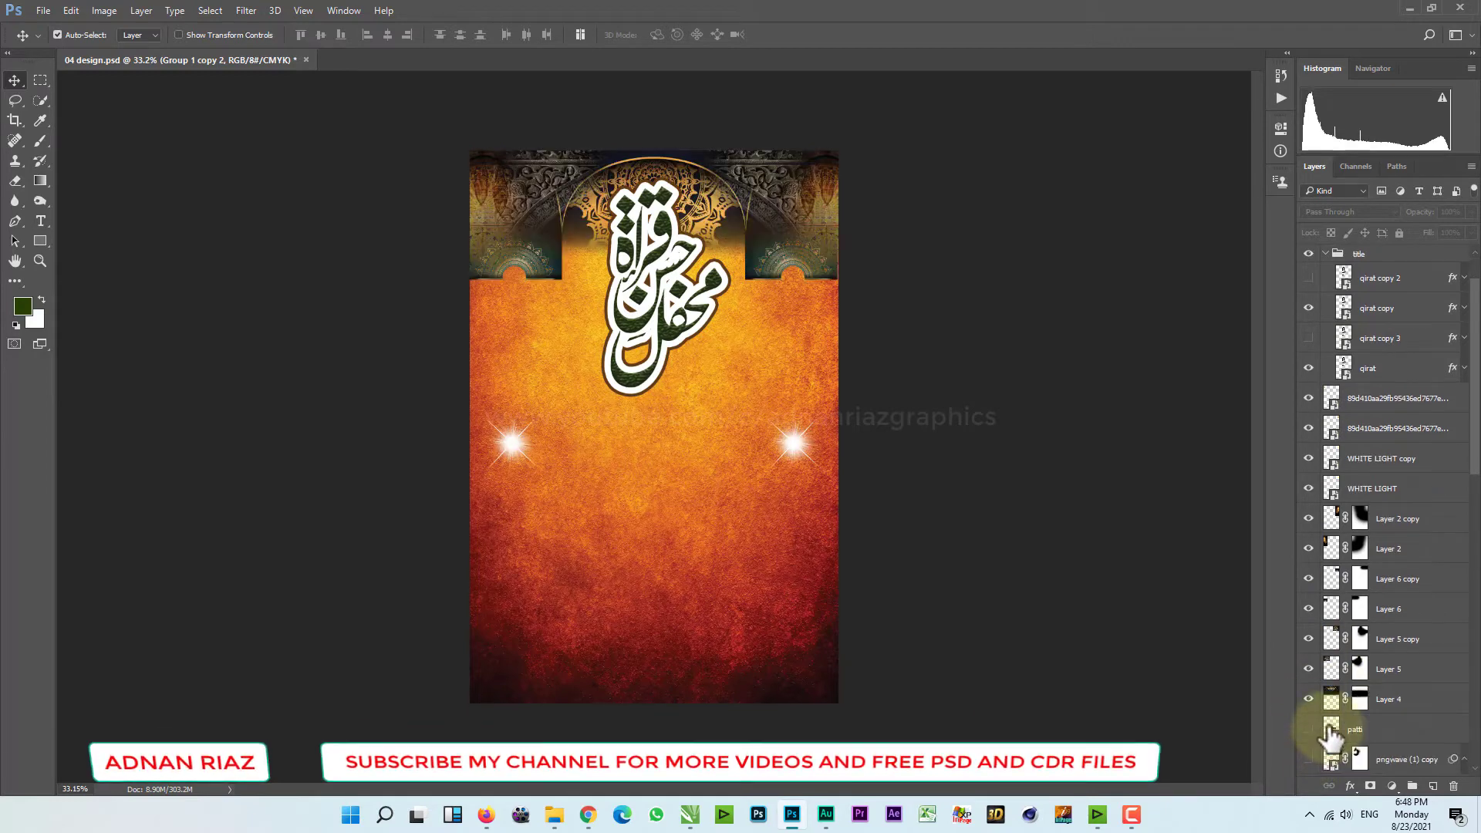
pyautogui.moveTo(1317, 489); pyautogui.dragTo(1309, 711)
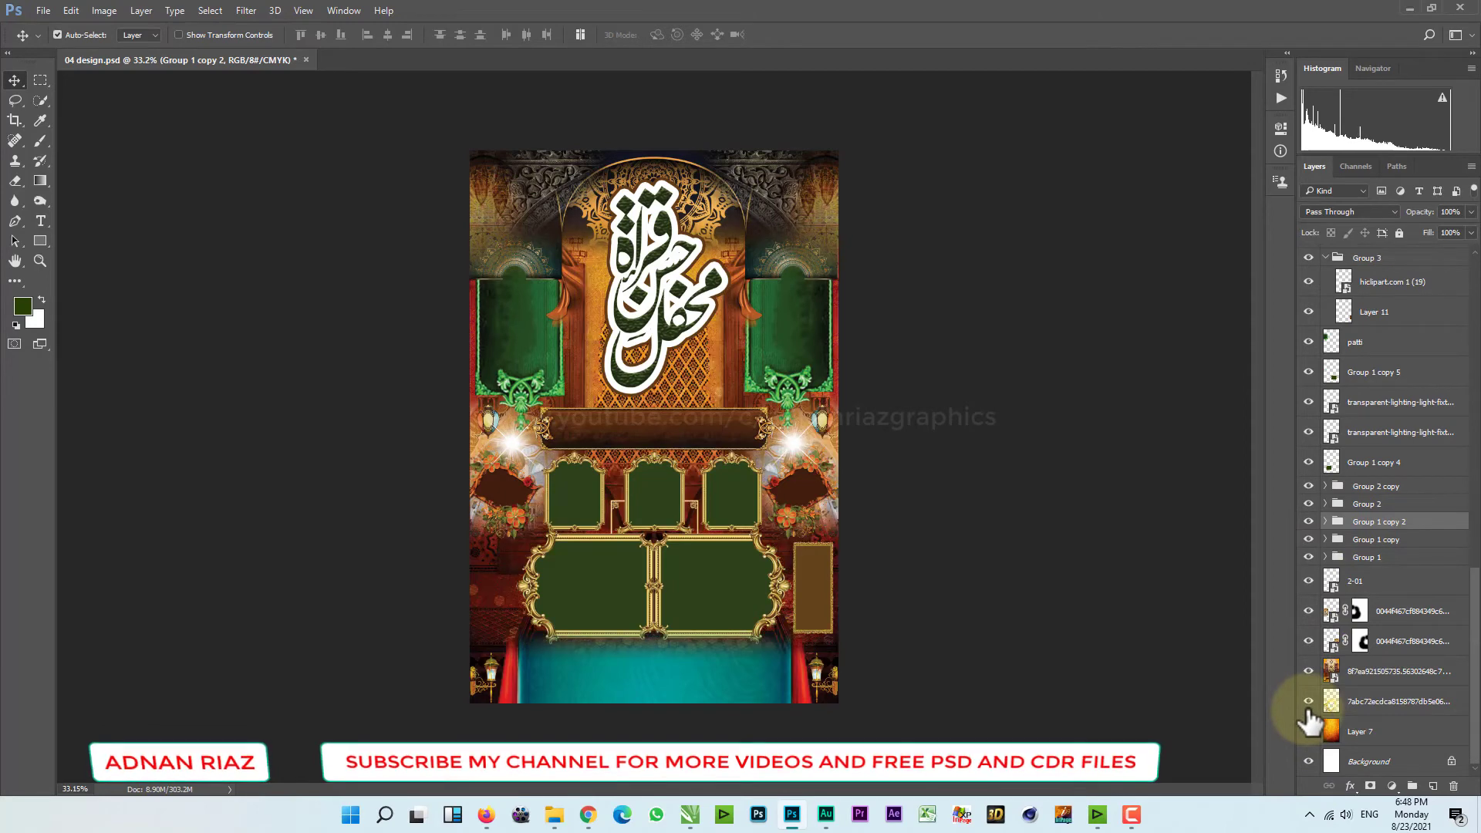
# - Fit the whole poster in the view and save the document
pyautogui.press('ctrl')
pyautogui.rightClick(752, 501)
pyautogui.press('Escape')
pyautogui.hotkey('ctrl', '0')
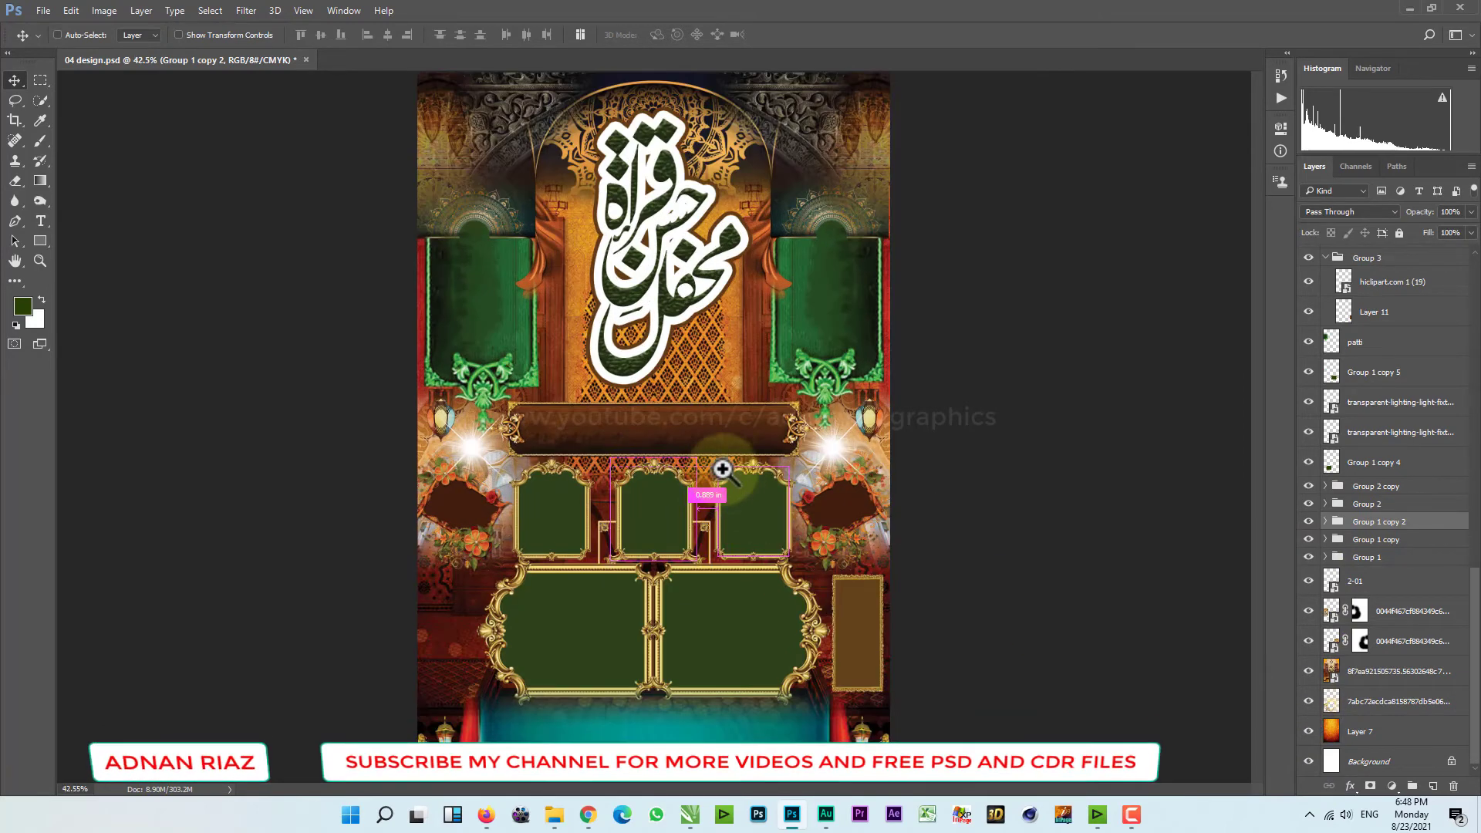
pyautogui.hotkey('ctrl', 's')
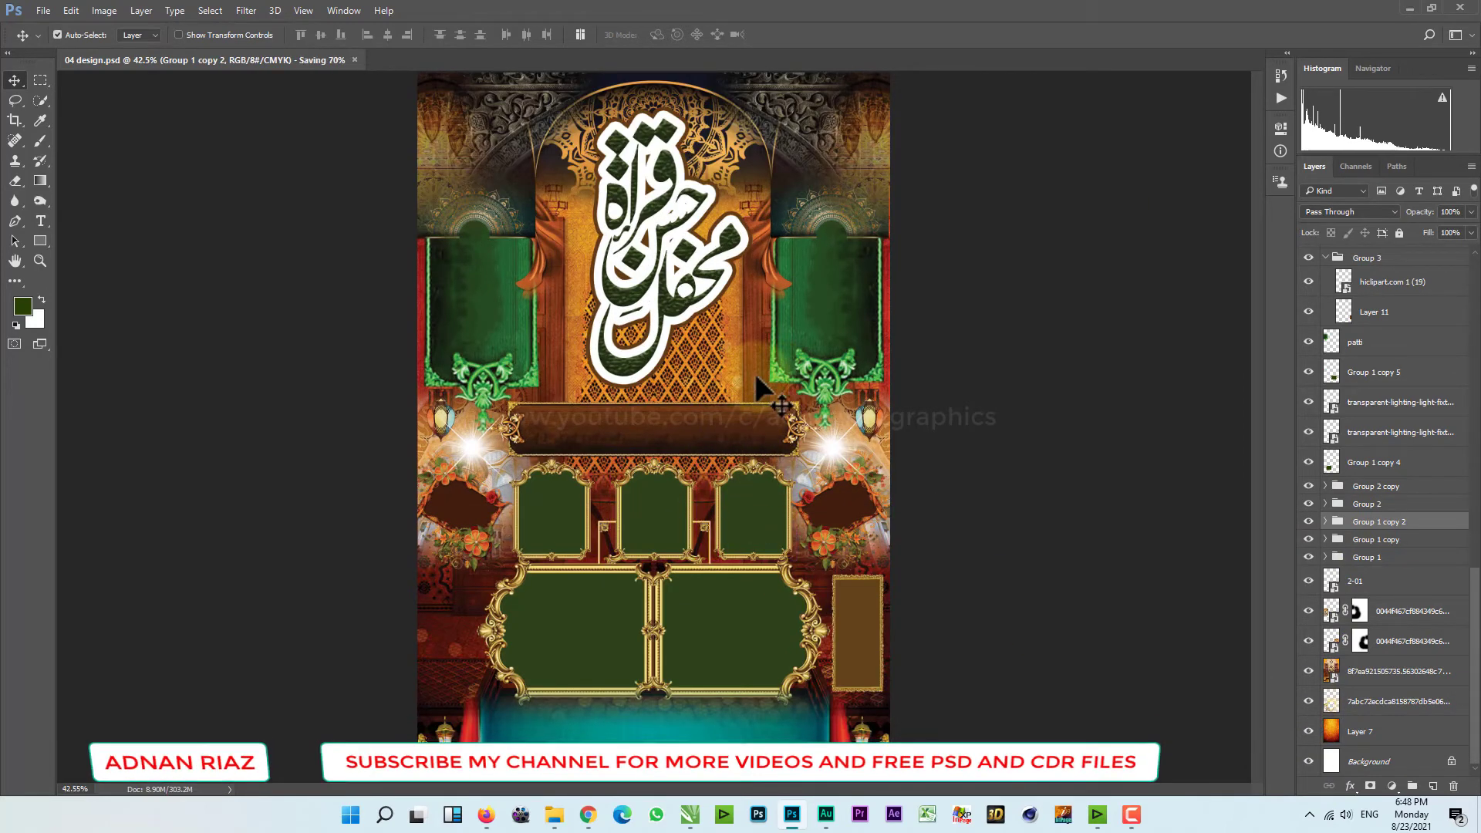
pyautogui.hotkey('ctrl', 'space')
pyautogui.rightClick(763, 374)
pyautogui.click(769, 379)
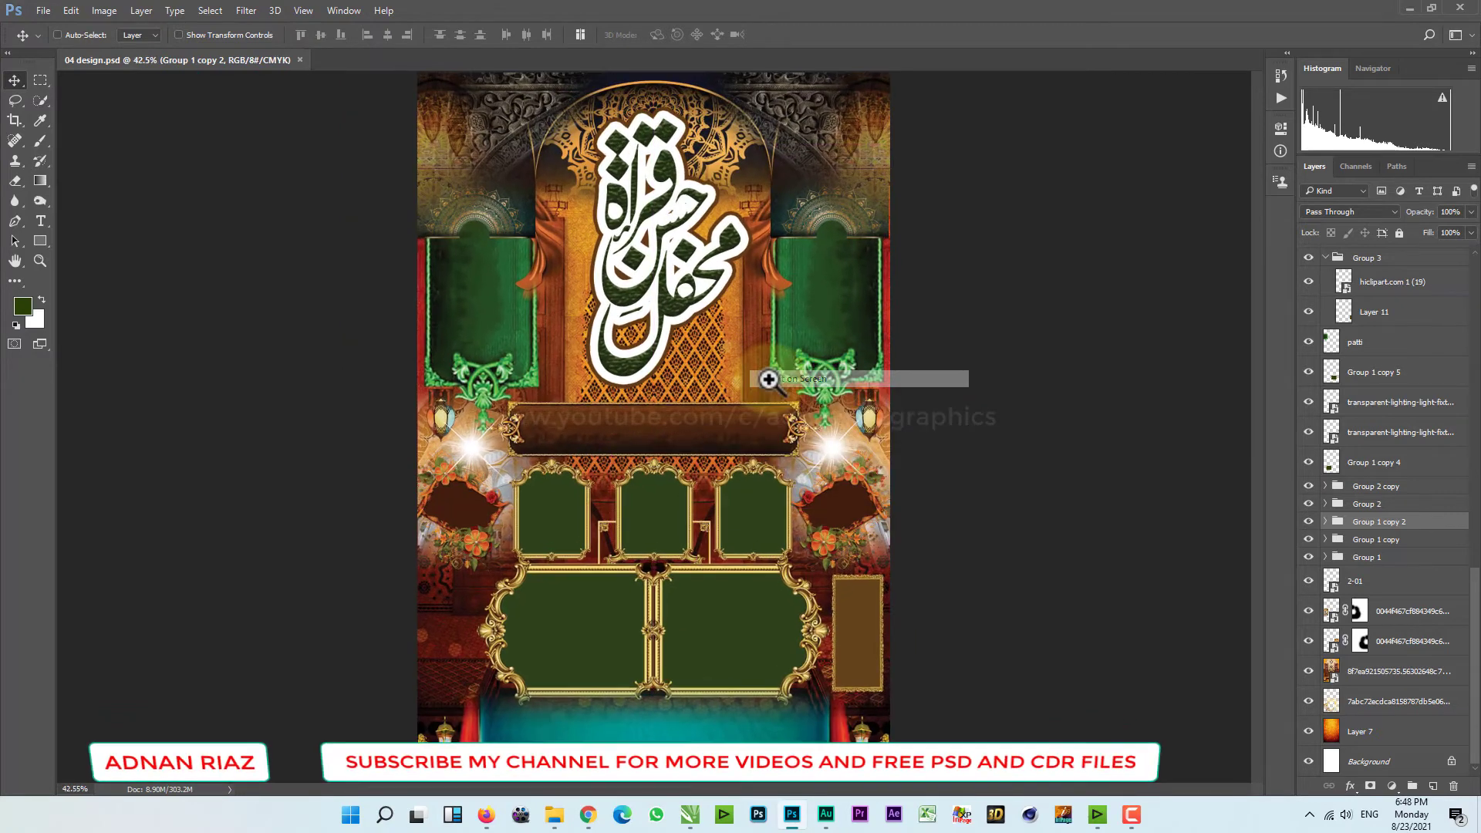
# - Try red shades for the qirat copy layer's Color Overlay, and set it to dark blue #004d63
pyautogui.scroll(10, 1349, 486)
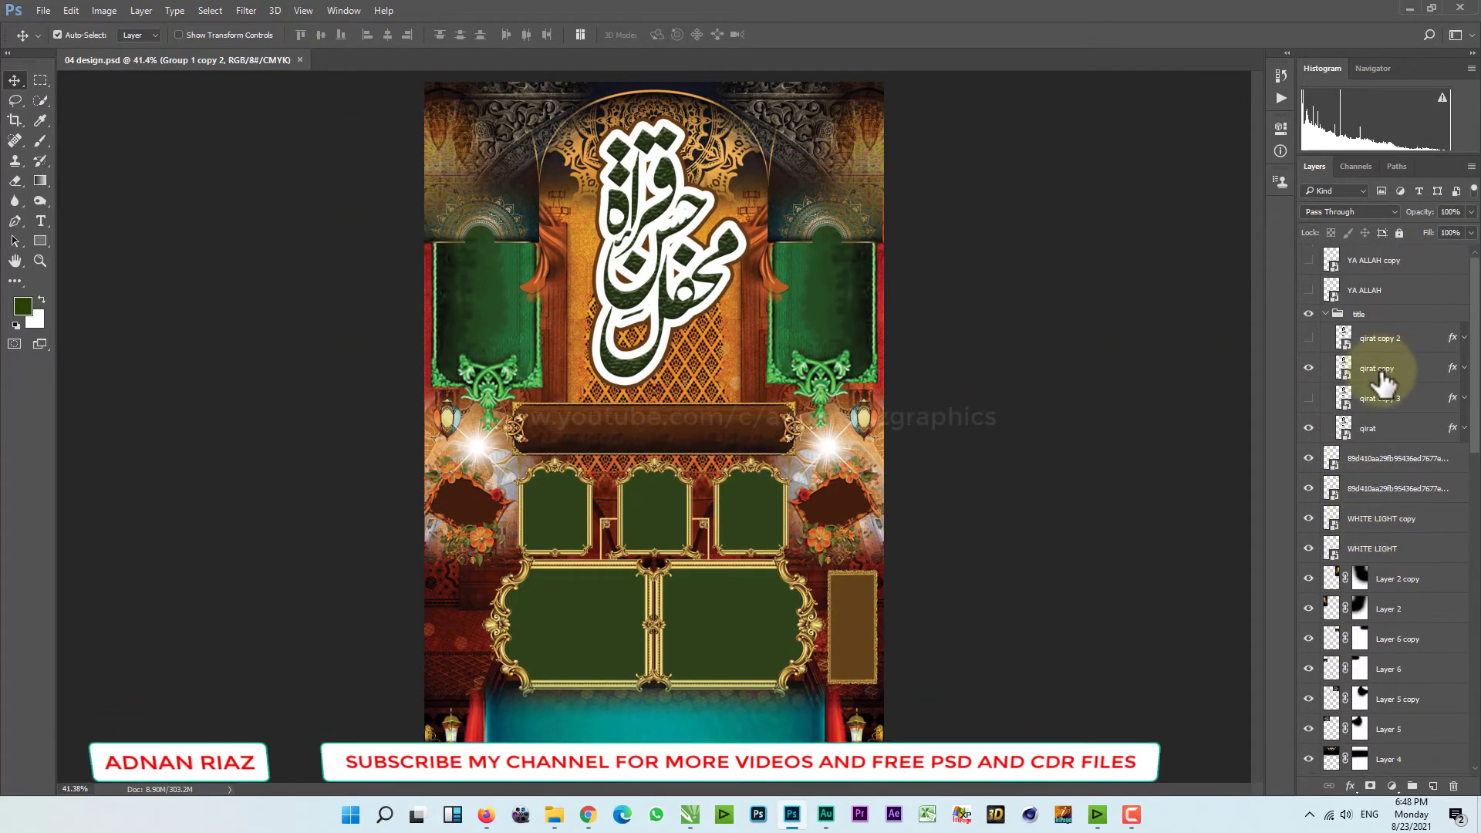
pyautogui.rightClick(1401, 374)
pyautogui.click(1251, 57)
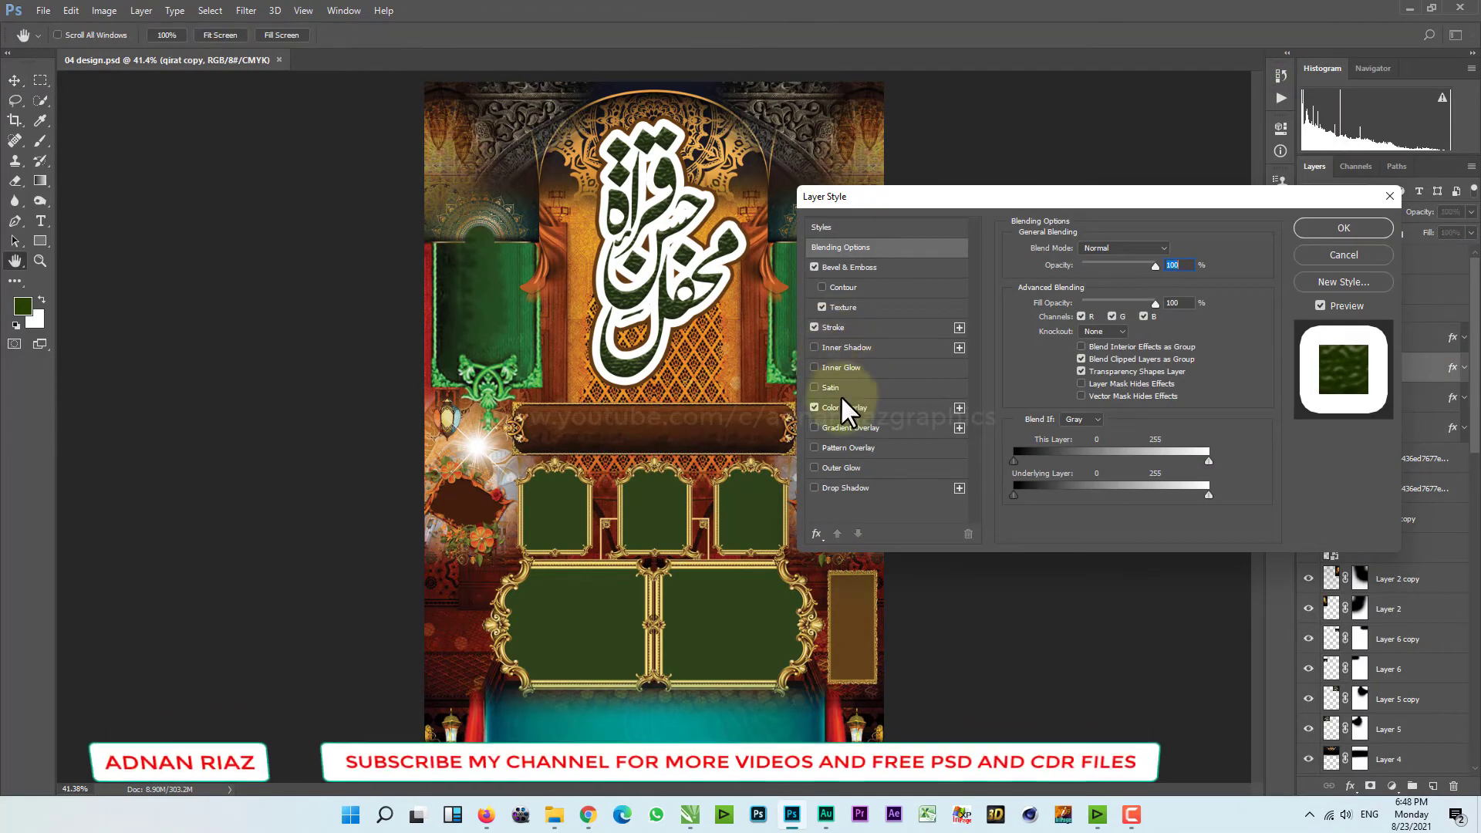
pyautogui.click(891, 409)
pyautogui.click(1173, 251)
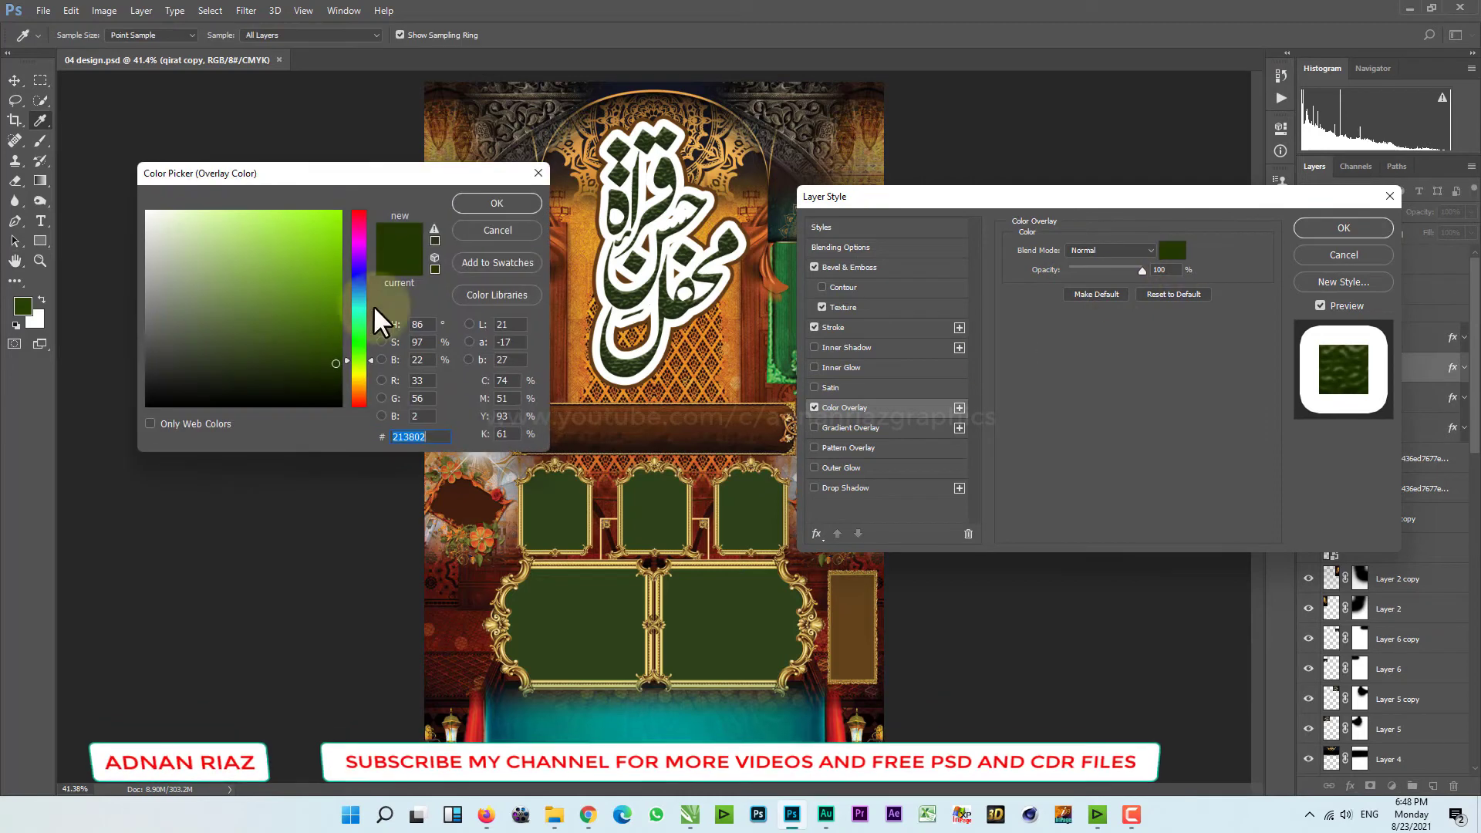
pyautogui.click(335, 222)
pyautogui.moveTo(358, 226); pyautogui.dragTo(359, 207)
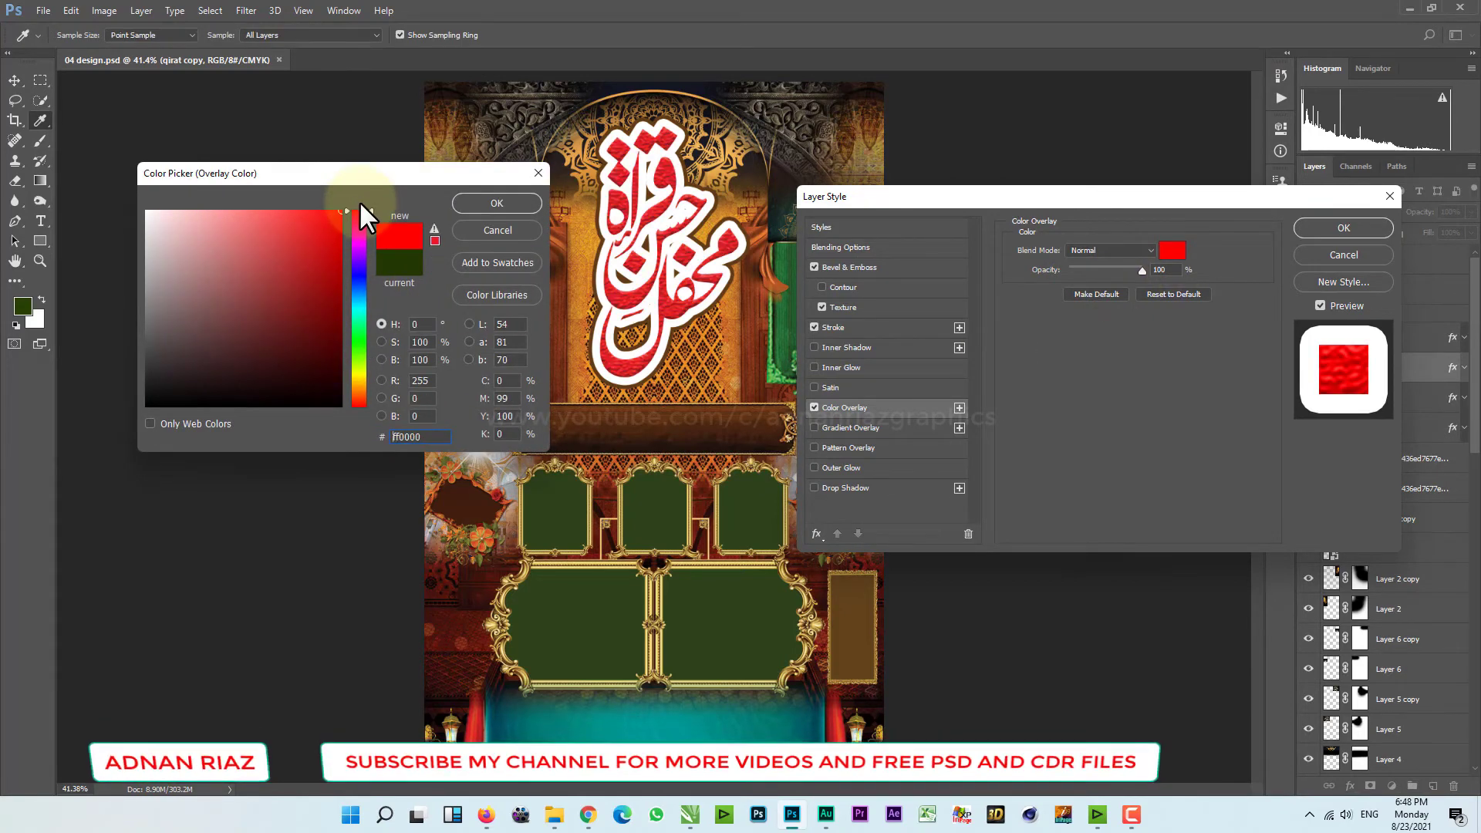
pyautogui.click(352, 306)
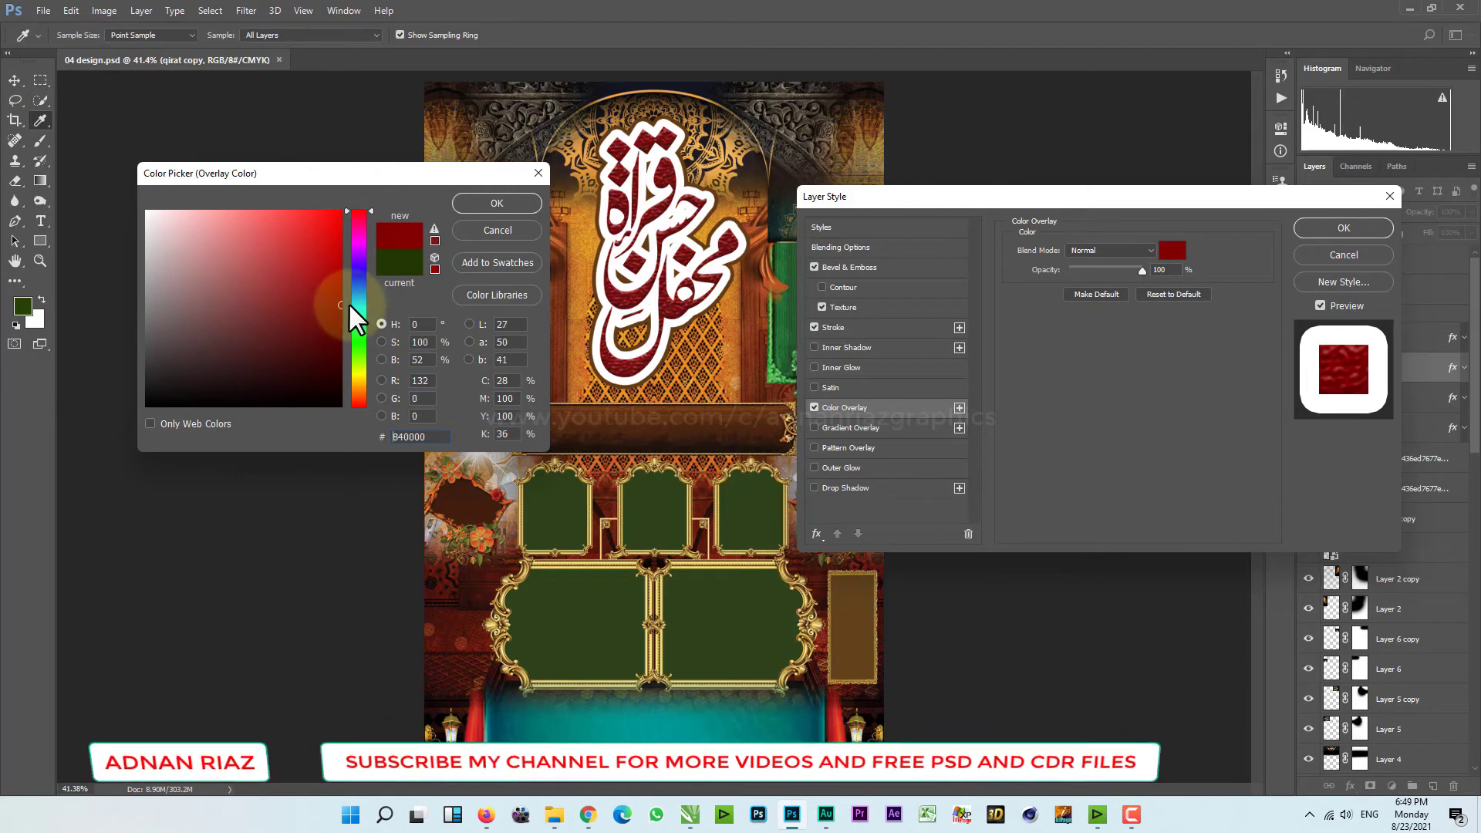
pyautogui.moveTo(358, 270)
pyautogui.mouseDown()
pyautogui.moveTo(359, 302)
pyautogui.moveTo(338, 324)
pyautogui.mouseUp()
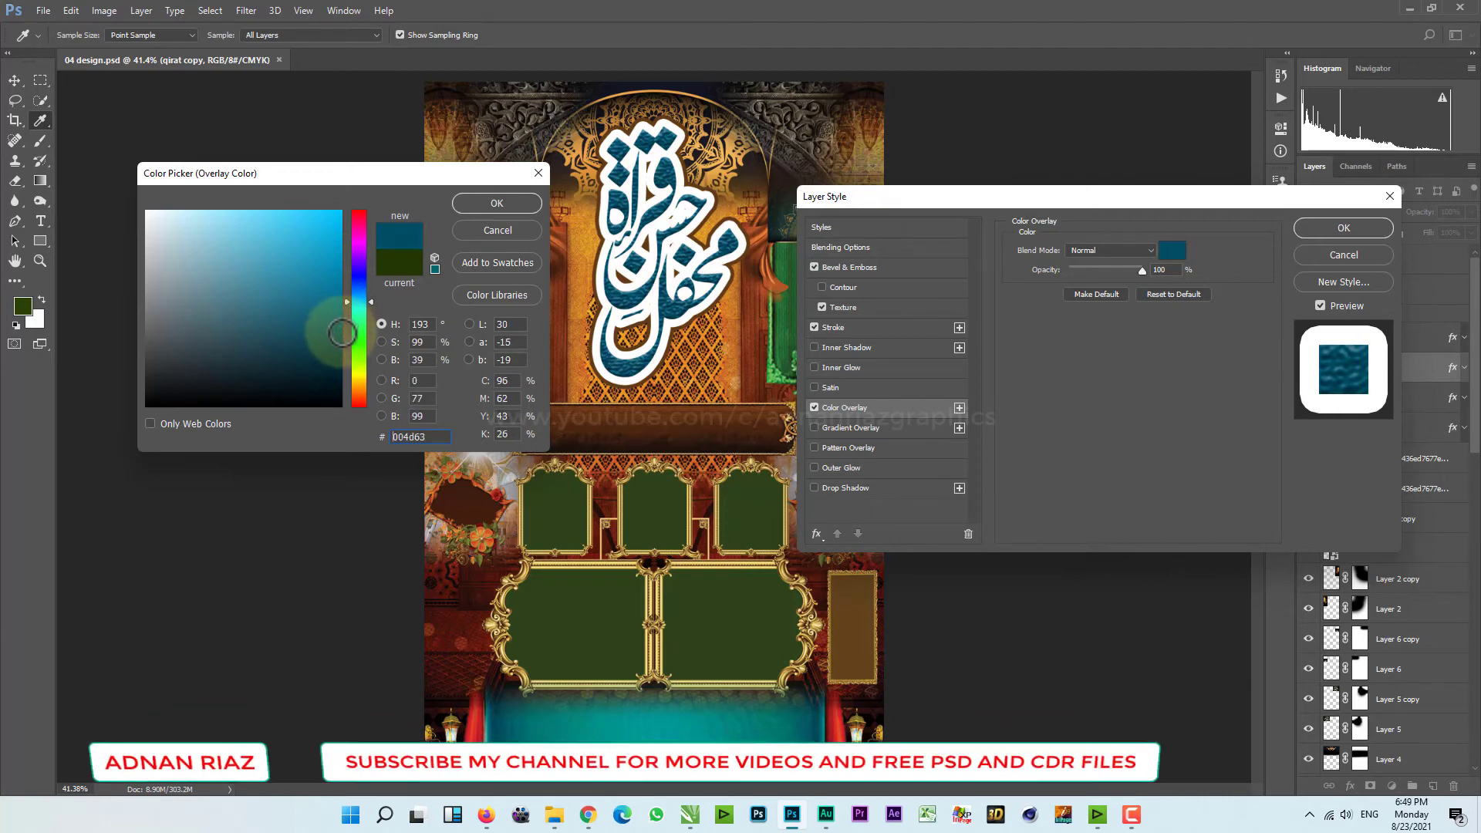
pyautogui.click(494, 203)
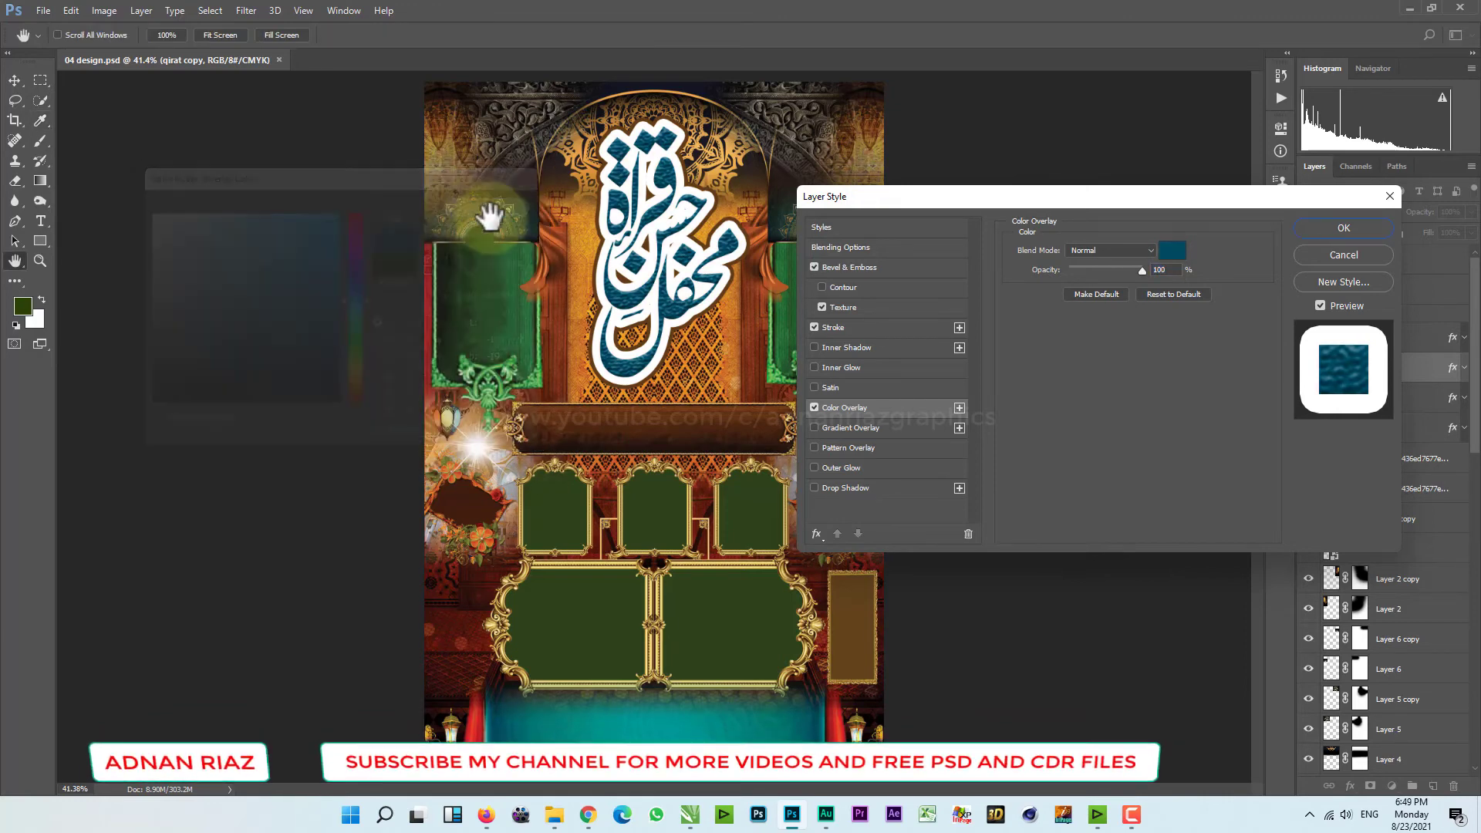
# - Set the qirat copy layer's Bevel & Emboss depth to 199% and highlight opacity to 100%, and apply the layer style
pyautogui.click(842, 268)
pyautogui.moveTo(1054, 282)
pyautogui.mouseDown()
pyautogui.moveTo(1075, 282)
pyautogui.moveTo(1076, 331)
pyautogui.moveTo(1074, 283)
pyautogui.moveTo(1098, 283)
pyautogui.moveTo(1060, 284)
pyautogui.mouseUp()
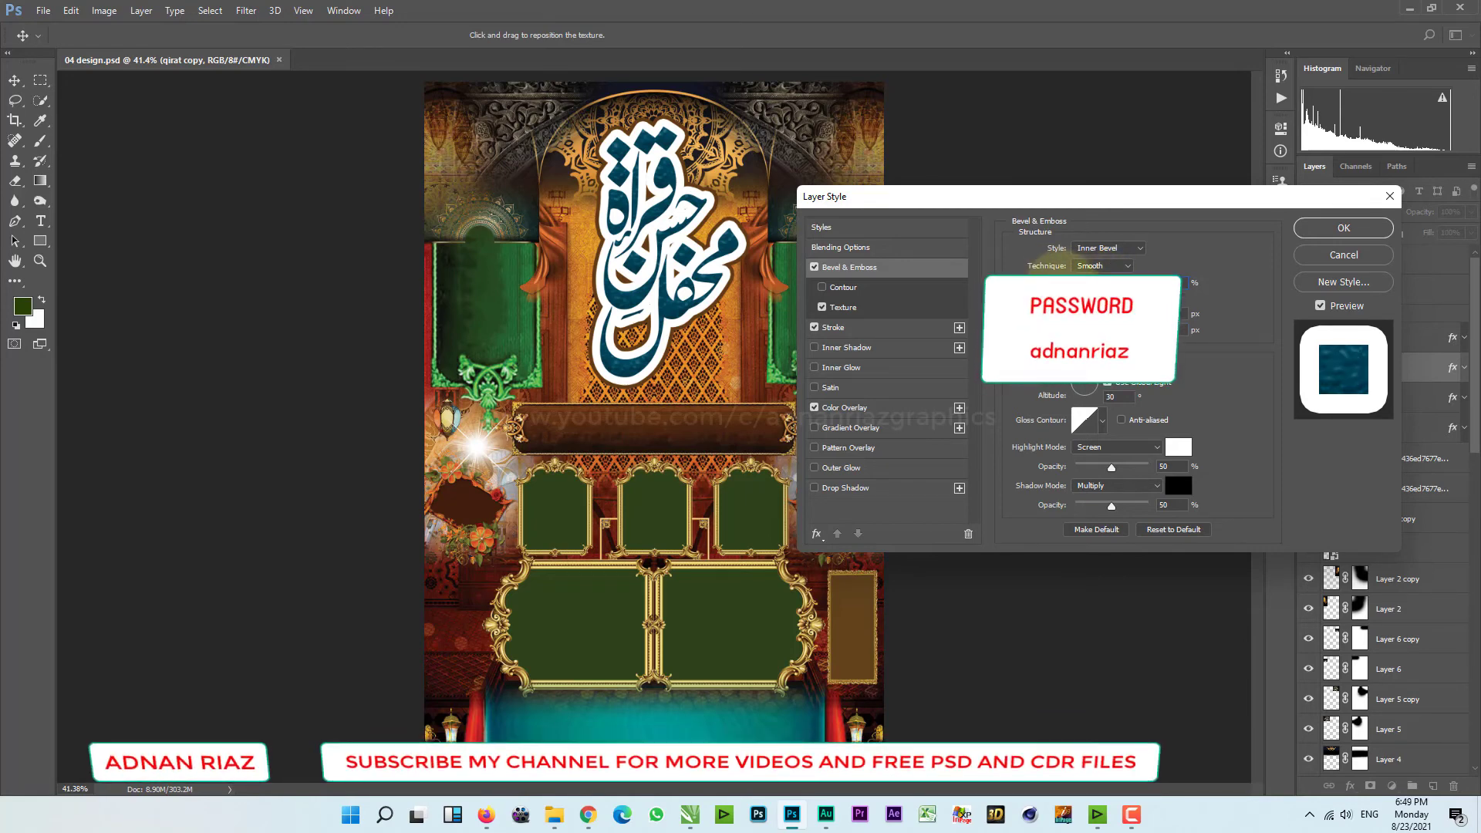
pyautogui.moveTo(1052, 472); pyautogui.dragTo(1119, 471)
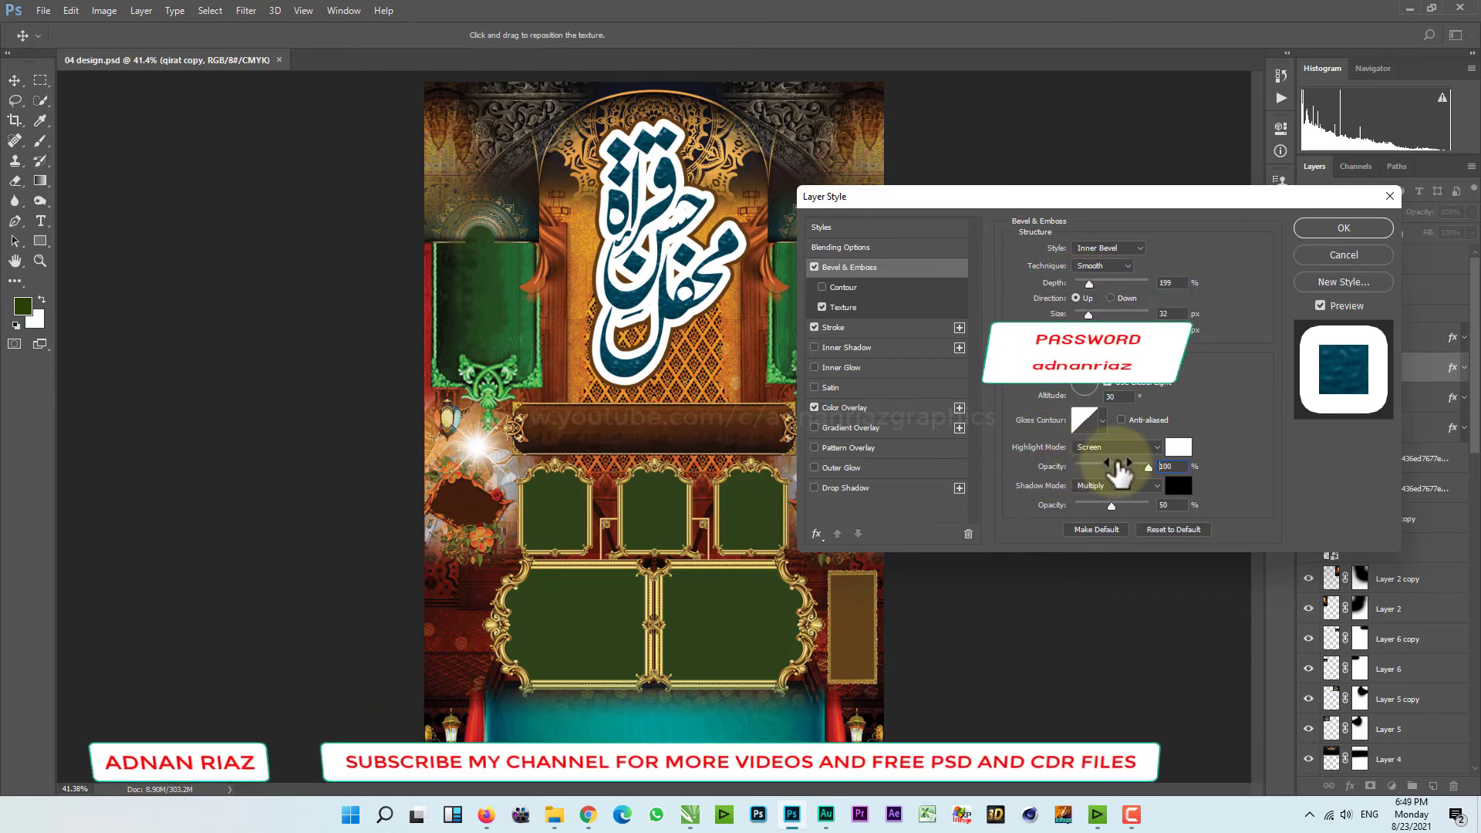
pyautogui.click(1343, 229)
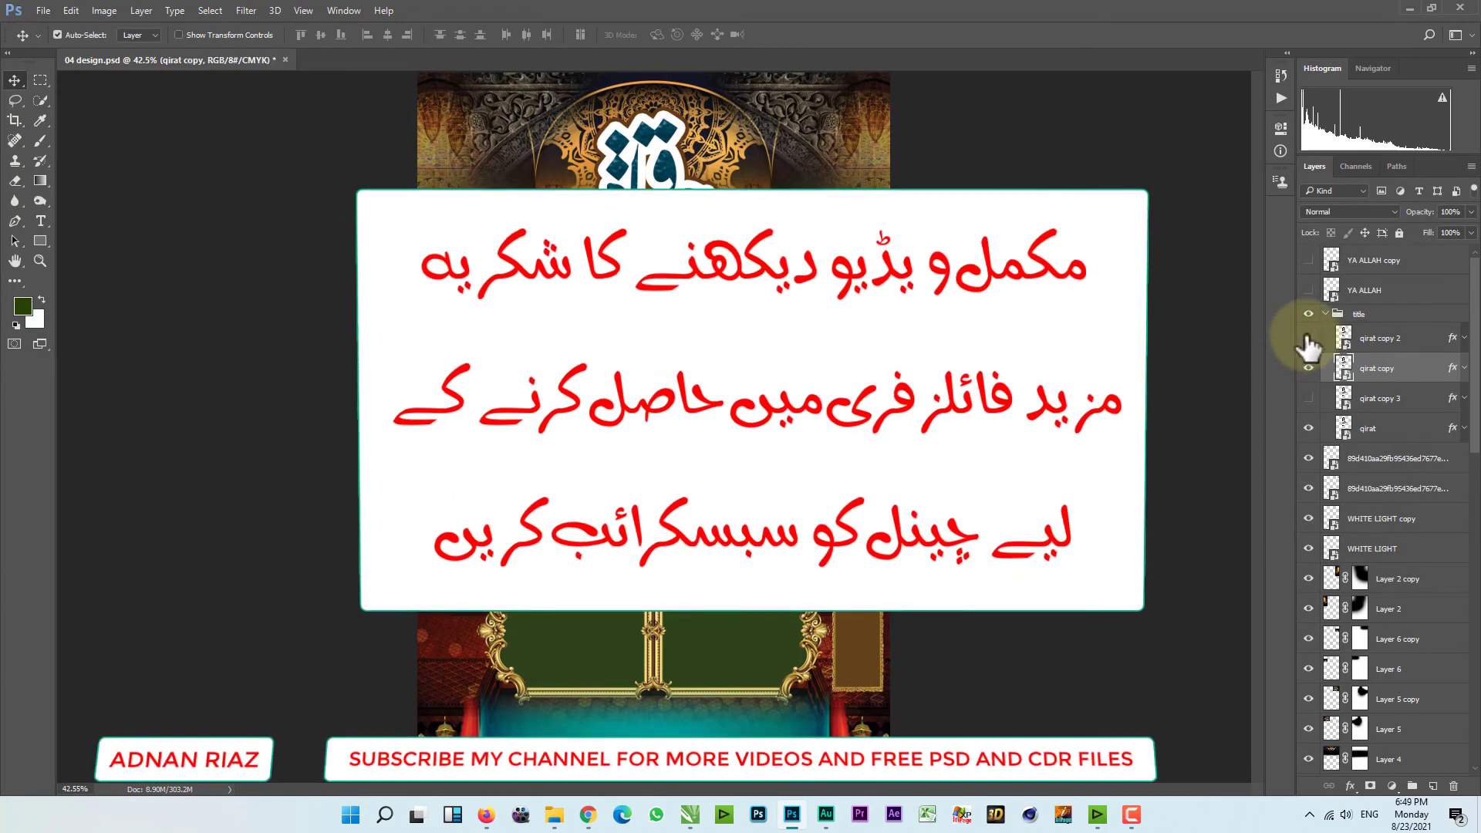
# - Show the qirat copy 2 and qirat copy 3 layers in the title group and hide the qirat copy layer
pyautogui.click(1309, 337)
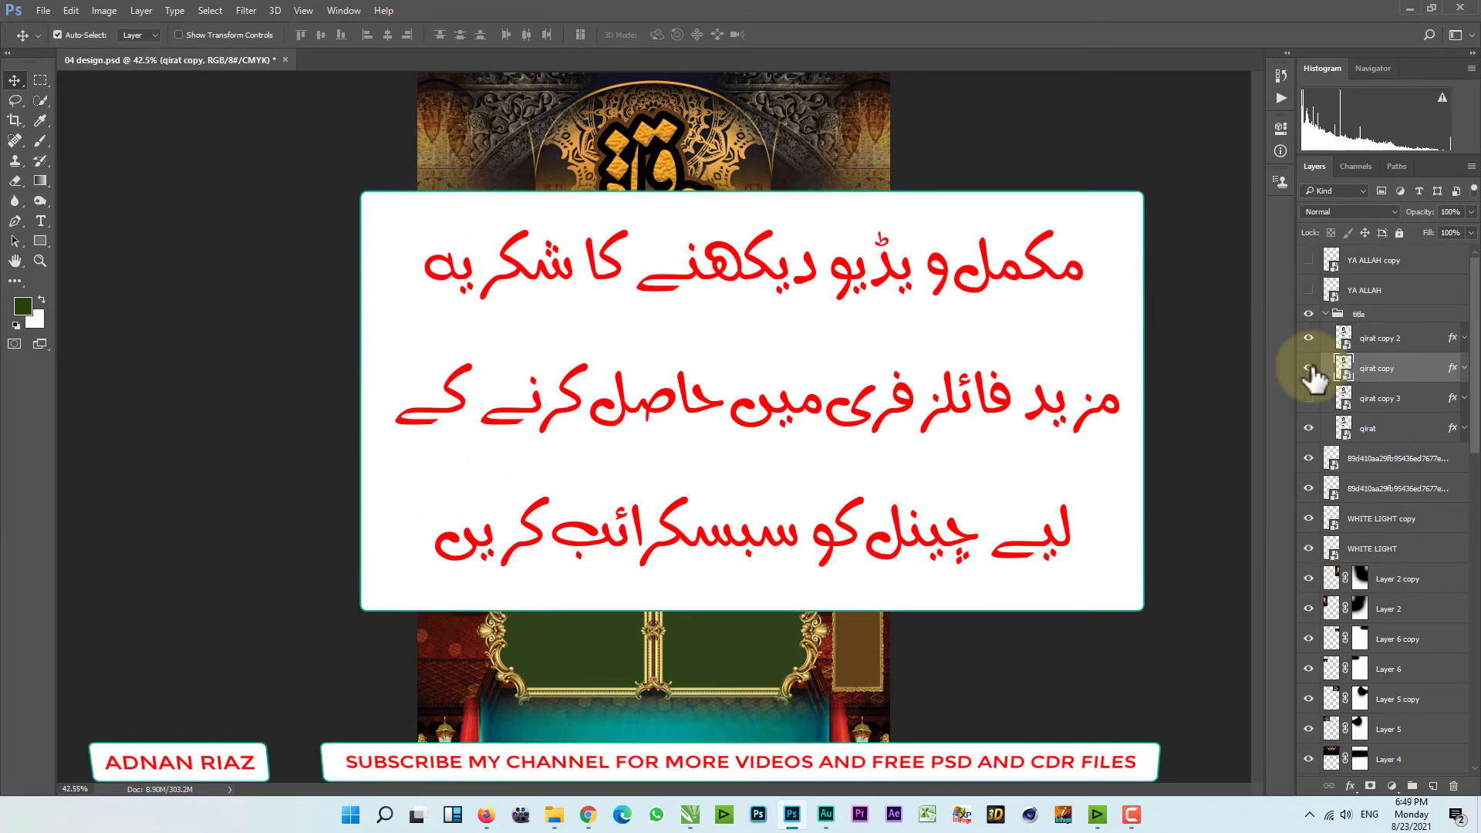
pyautogui.click(1310, 368)
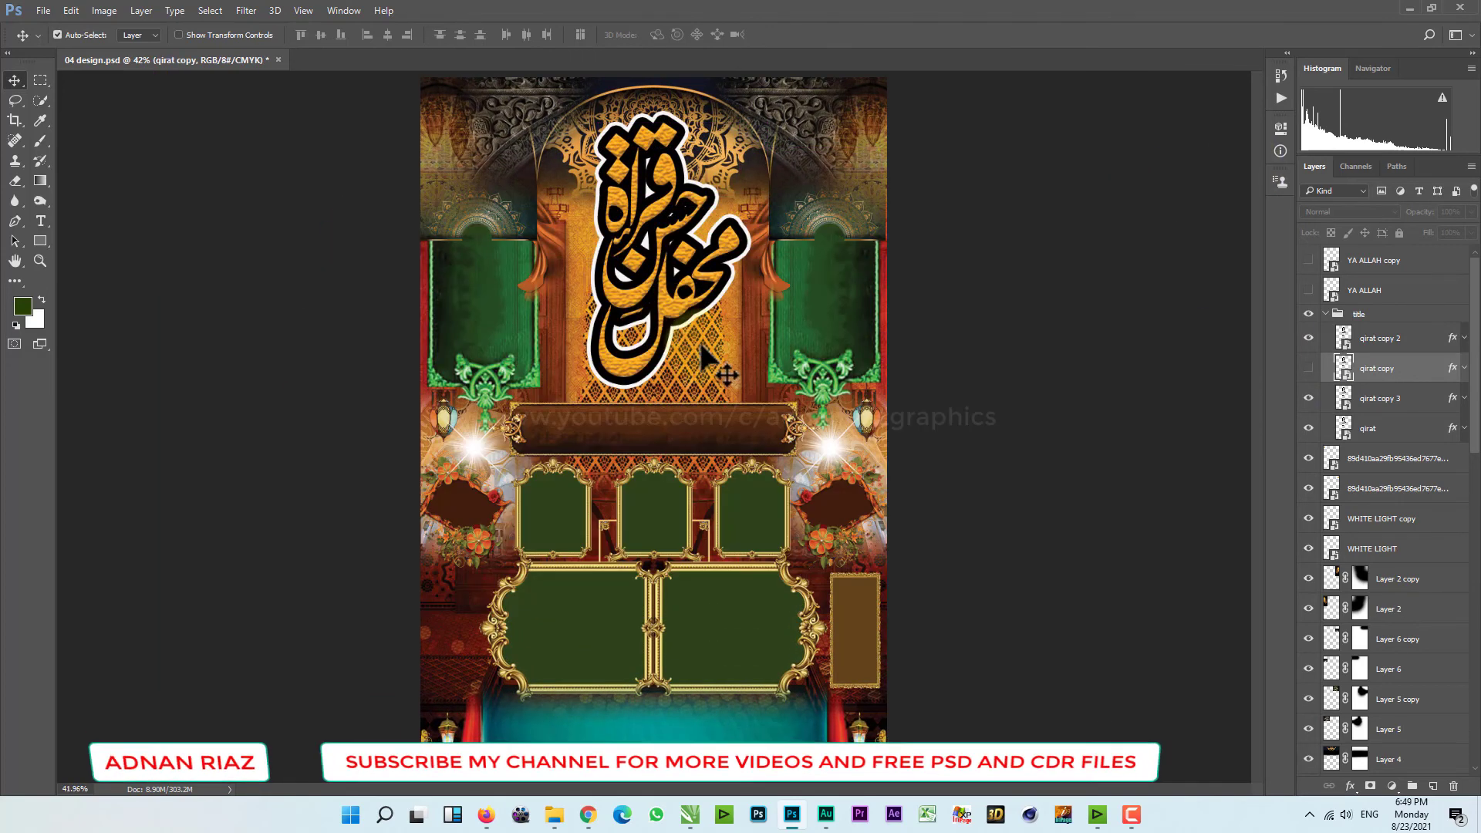
pyautogui.click(1132, 823)
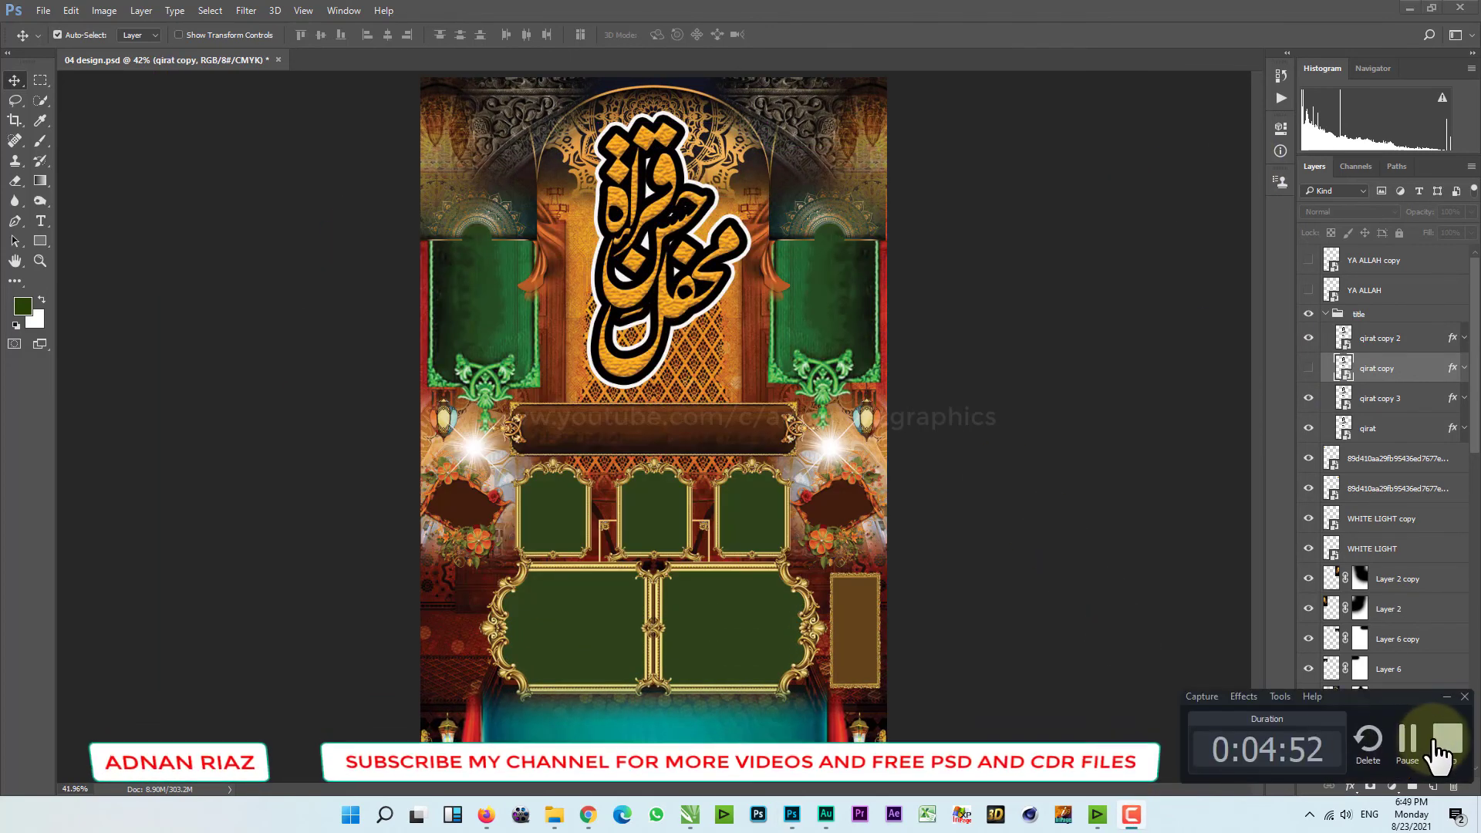